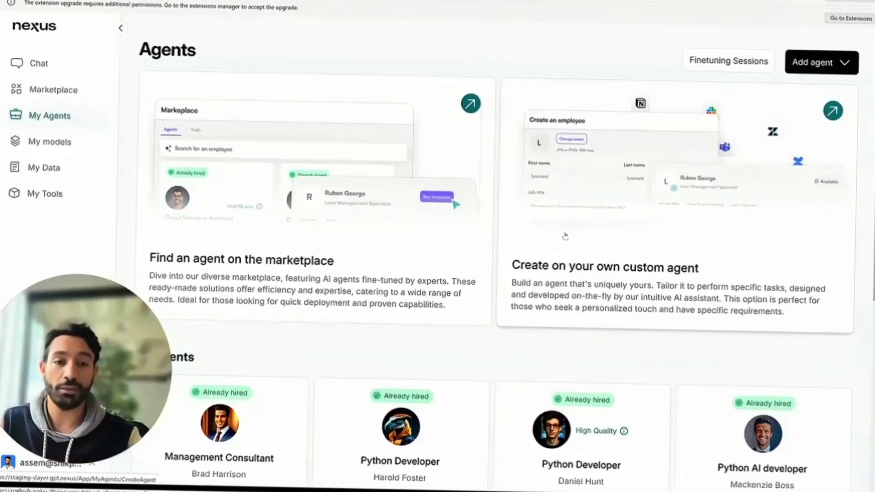
Step: Start a custom agent from scratch and tell the builder to figure it out and add a Treatment/Suggestions task
left_click(569, 236)
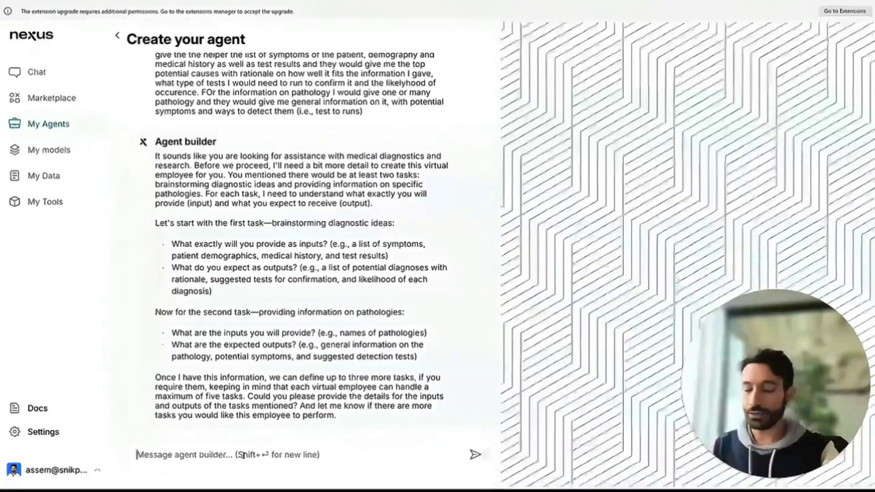
type("Ok figure it all")
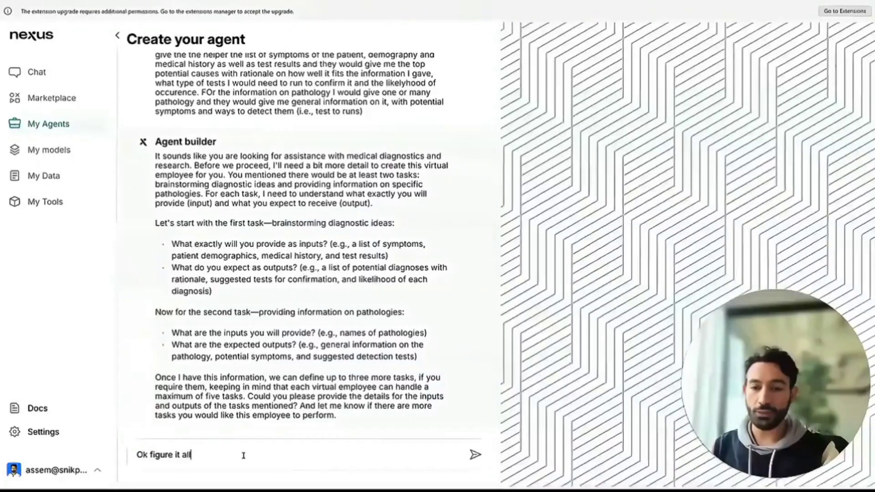
type(" out - also add 2 more ta")
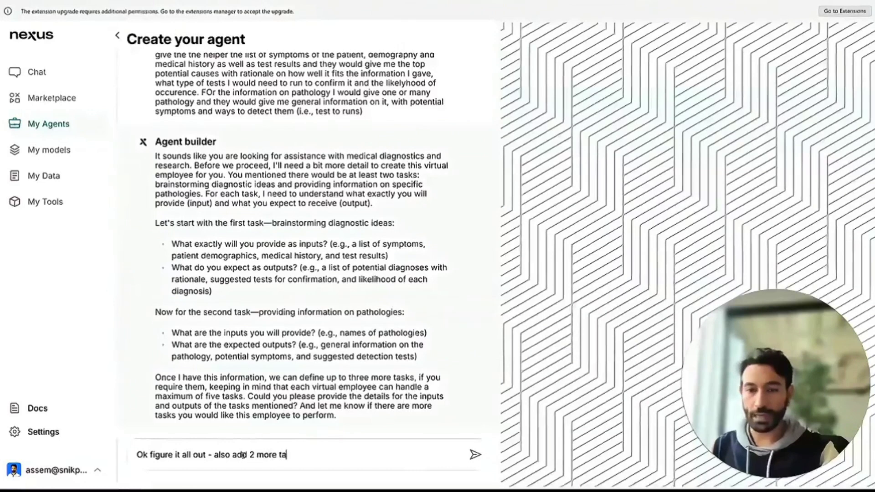
type("sks, one being")
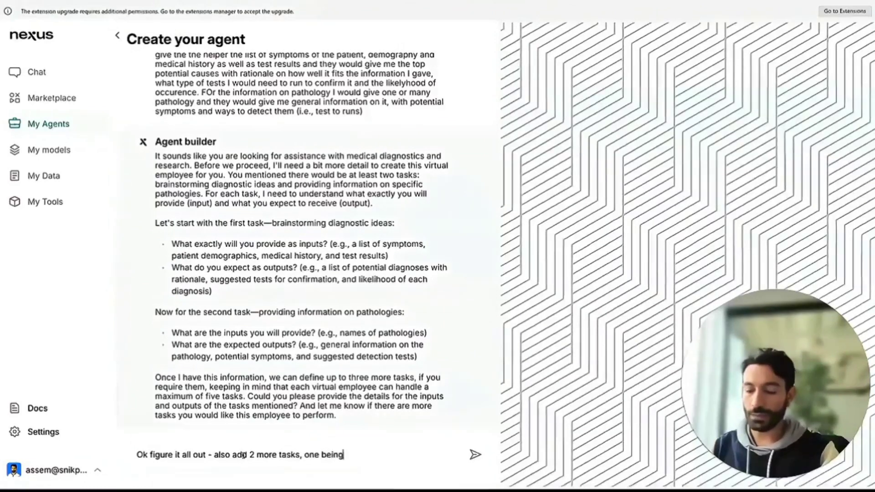
type(" Treatment/Suggestions and th")
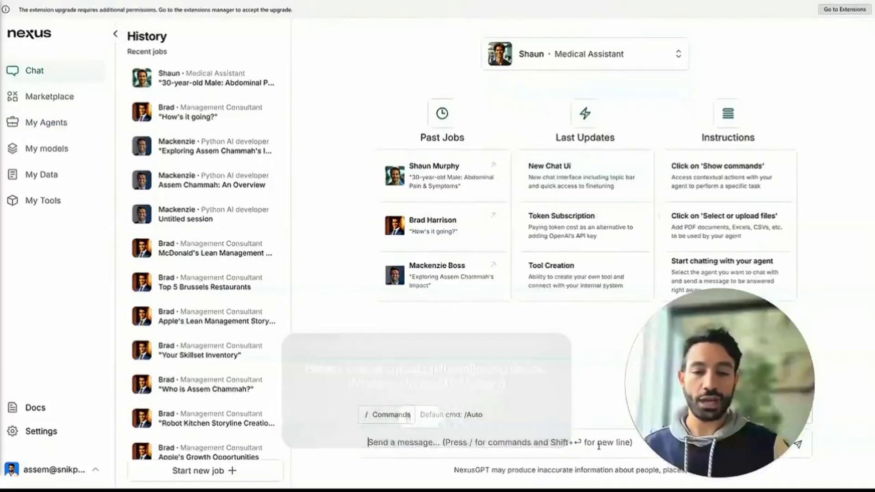
Step: Send the patient's symptom description to the medical assistant and validate its two-step workplan
type("Hey Dr. Murphy, I have a patient, 30 year old male complaining about abdominal pain, with fever, night sweats for a few weeks, swollen lymph glands, diarrhea and sore throats. They have problems swallowing and have had quite some weight loss over the past couple of weeks apparently. Please help me come up with a diagnostic and then with a prescription")
key("Return")
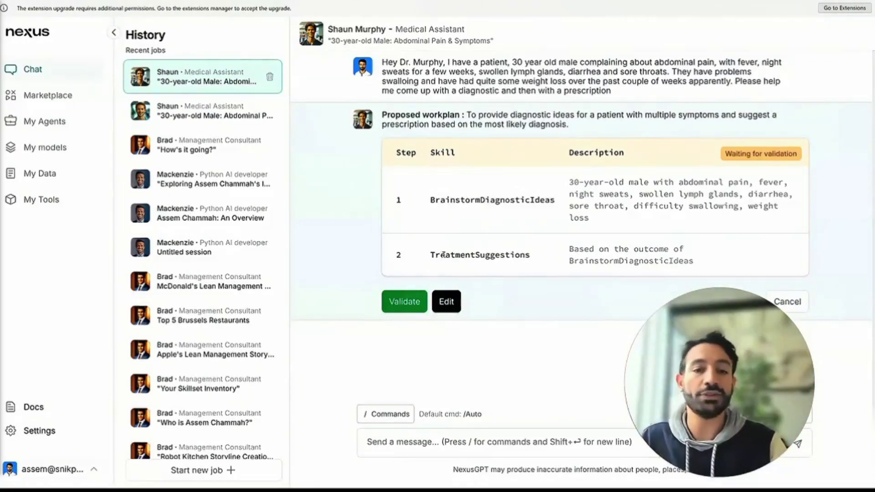
left_click(410, 297)
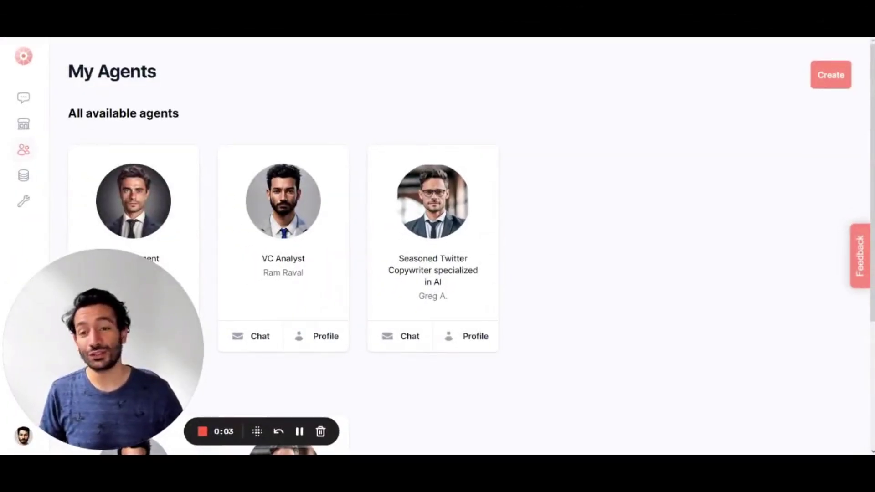
Step: Start a new agent with the door-to-door salesman job title and continue to skills
left_click(829, 76)
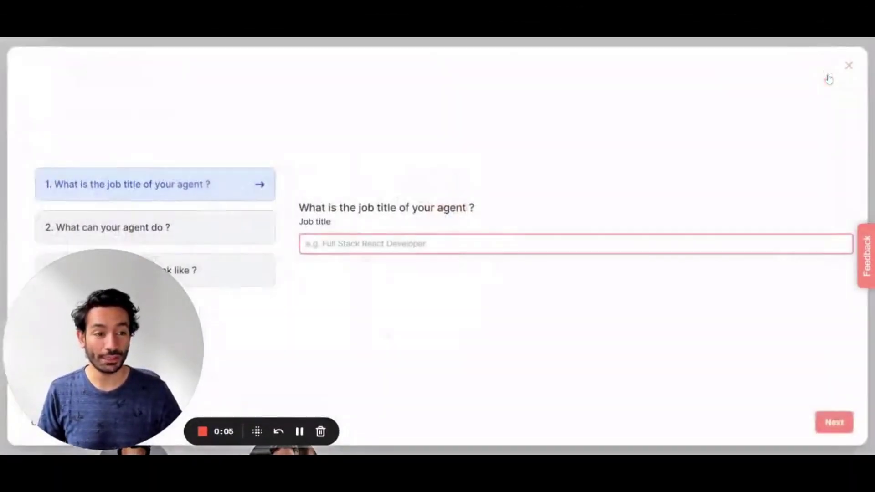
type("door-to-door salesman")
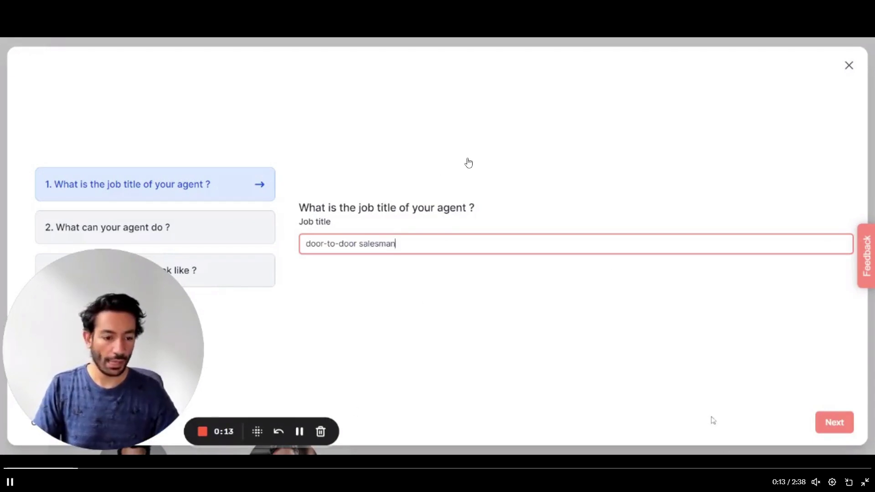
left_click(834, 422)
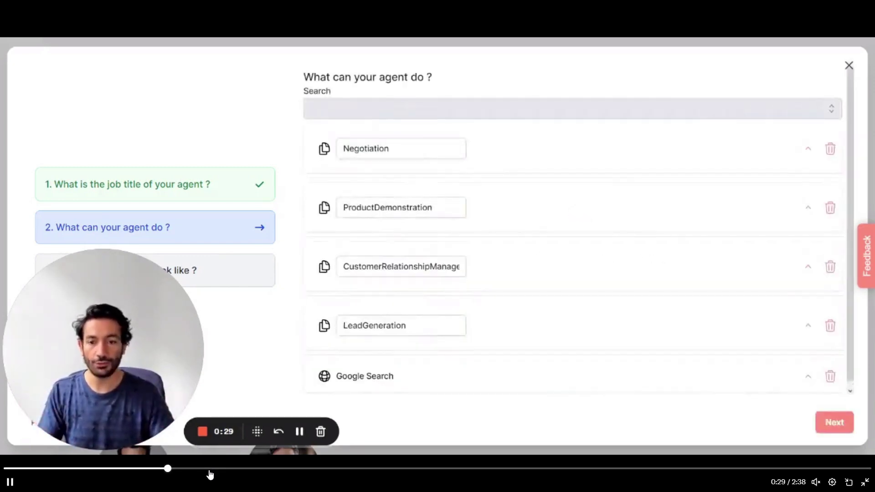
Step: Choose skills for the door-to-door salesman agent in the skills list
left_click(210, 475)
left_click(265, 474)
left_click(368, 469)
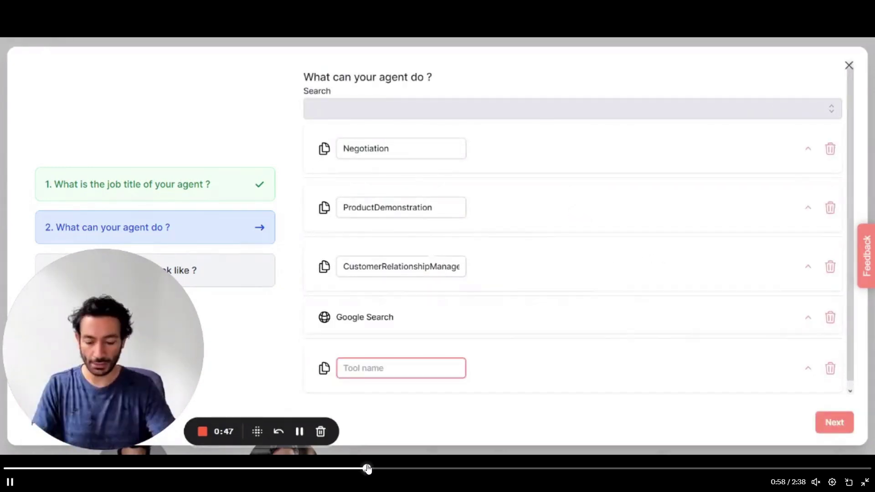
left_click(407, 469)
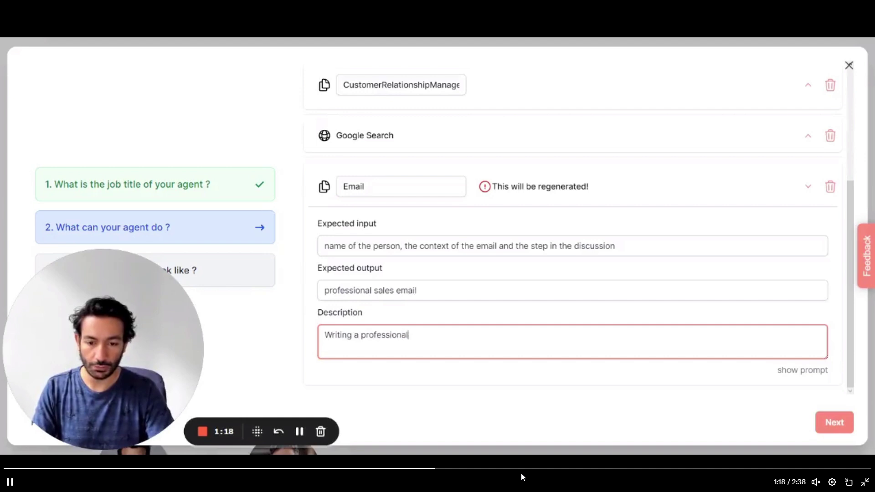
left_click_drag(531, 469, 603, 468)
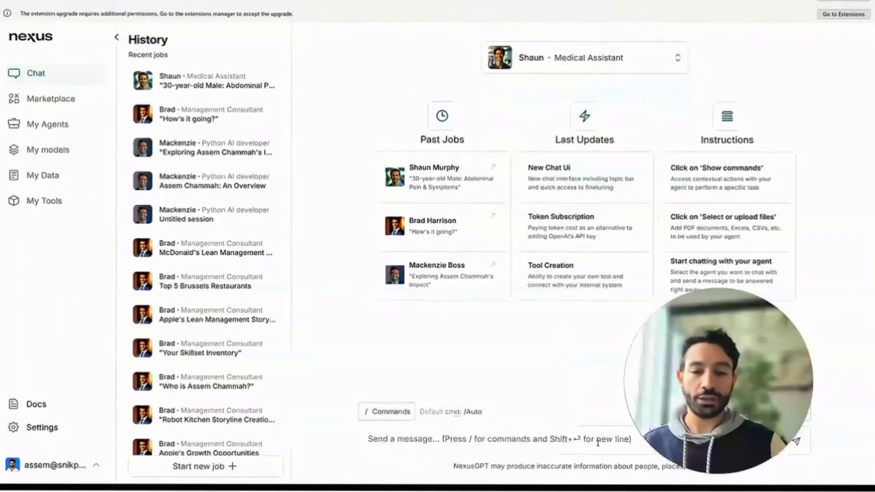
Step: Paste the patient's symptoms and send them to the Medical Assistant for a diagnosis
type("Hey Dr. Murphy, I have a patient, 30 year old male complaining about abdominal pain, with fever, night sweats for a few weeks, swollen lymph glands, diarrhea and sore throats. They have problems swallowing and have had quite some weight loss over the past couple of weeks apparently. Please help me come up with a diagnostic and then with a prescription")
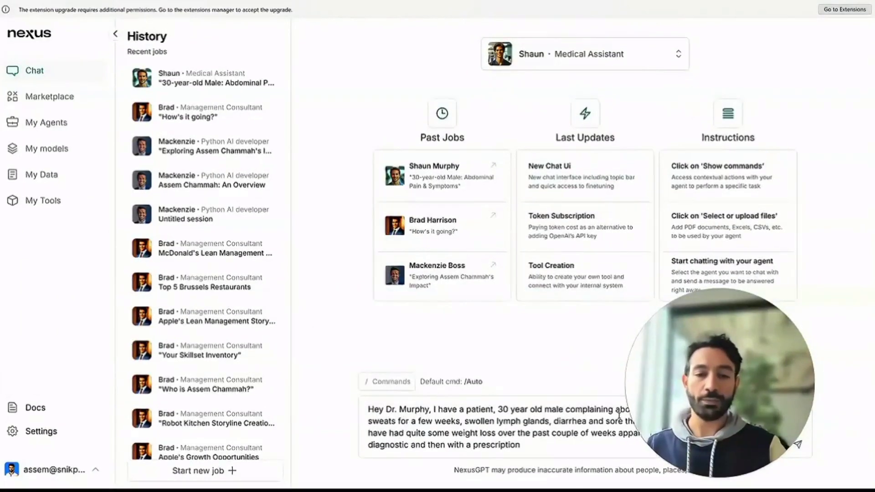
key("Return")
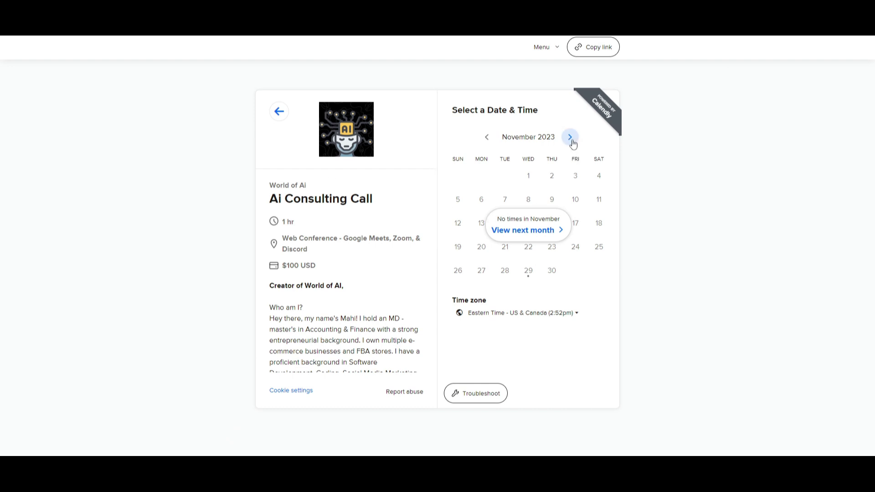
Step: Advance the Ai Consulting Call calendar from November to December 2023 and scroll the description
left_click(570, 138)
scroll(357, 298, "down", 5)
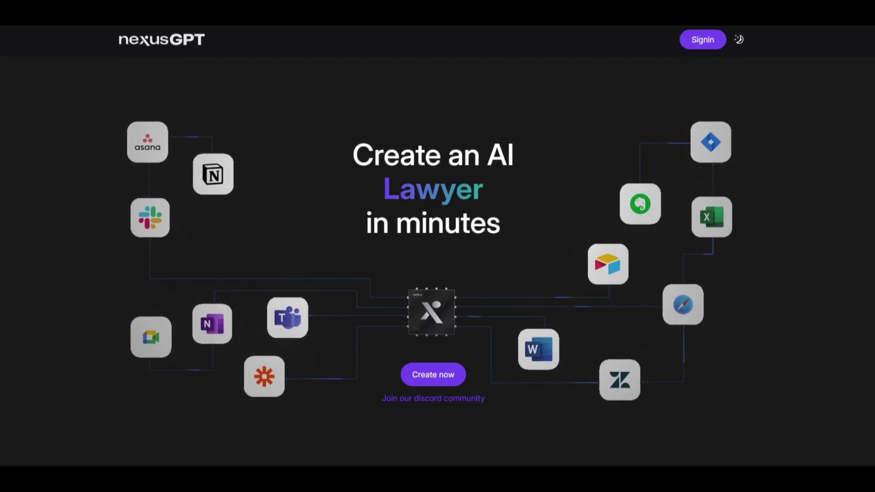
Step: Scroll the home page down to the employee profile cards and 'Search for an employee' box
scroll(466, 219, "down", 6)
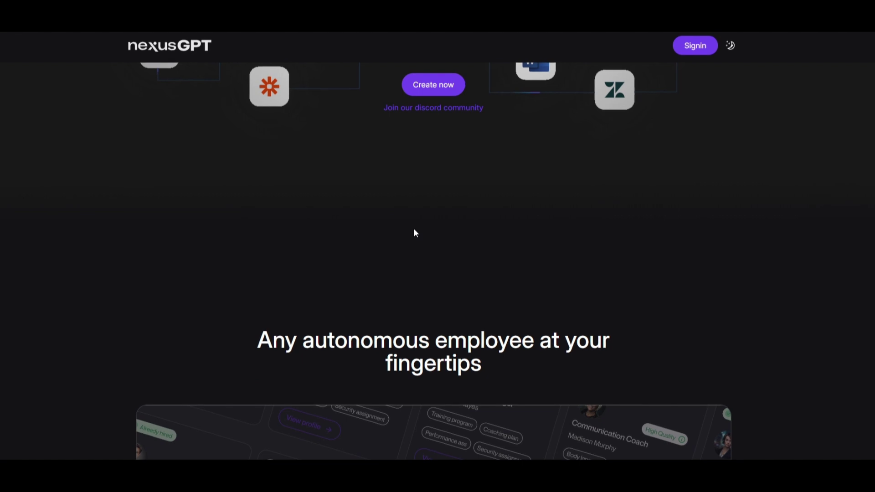
scroll(414, 233, "down", 2)
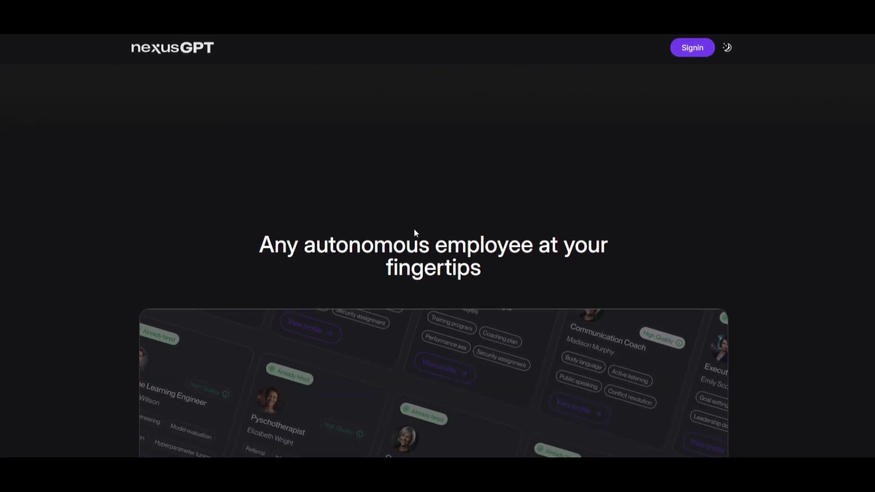
scroll(415, 233, "down", 3)
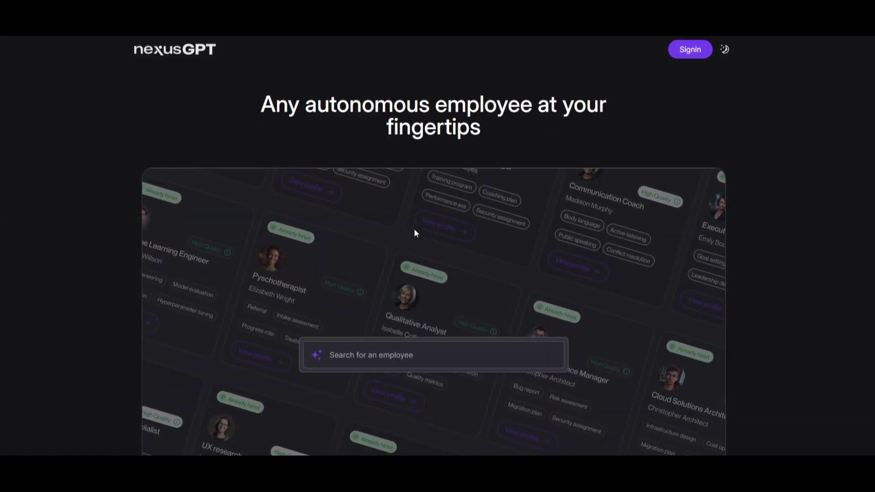
scroll(430, 242, "down", 1)
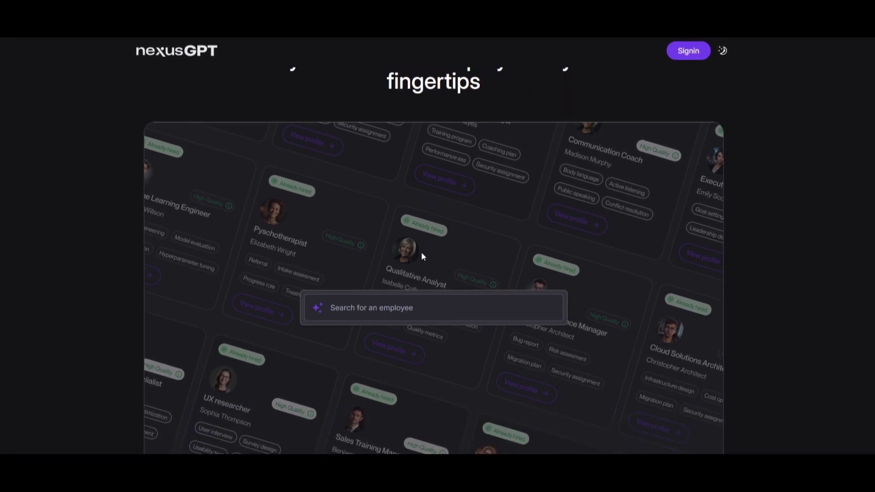
scroll(420, 252, "down", 1)
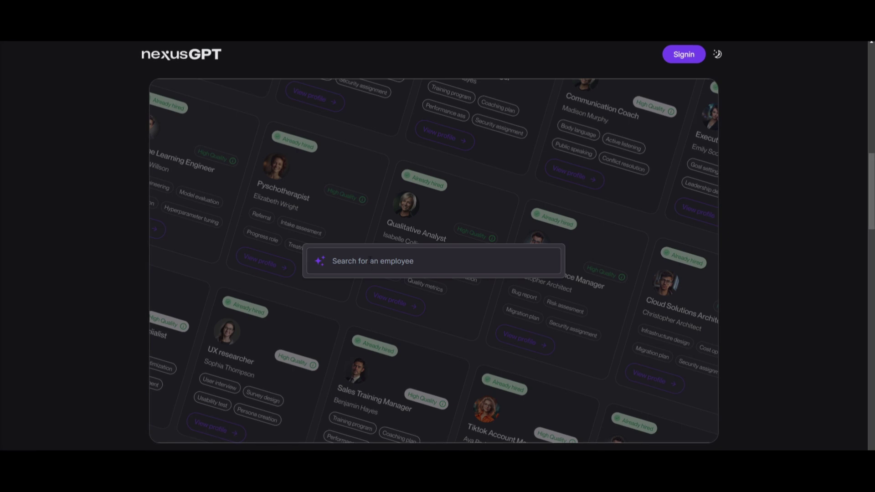
Step: Search employees for 'python', then clear it and search for 'english teacher'
type("python")
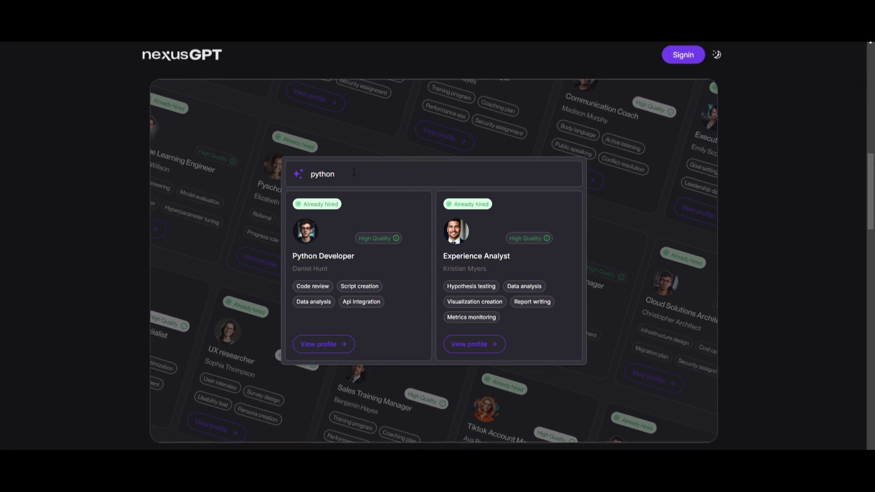
key("BackSpace")
key("BackSpace")
key("BackSpace")
key("BackSpace")
key("BackSpace")
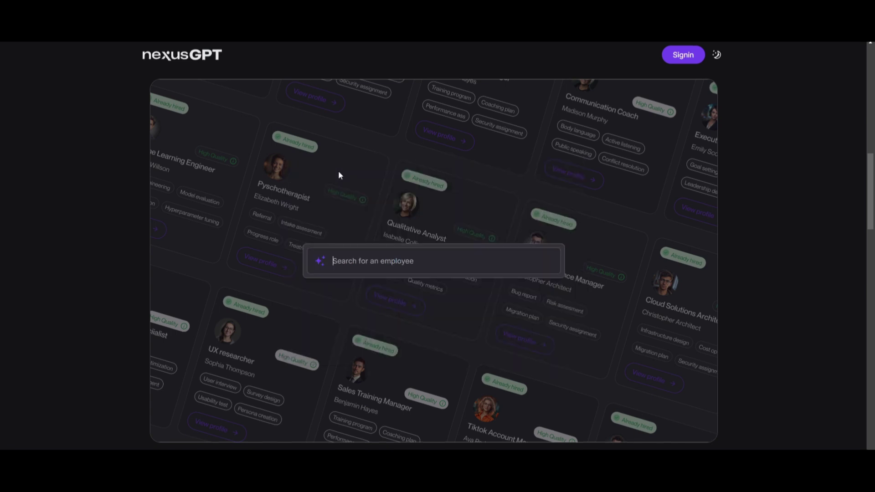
type("english teacher")
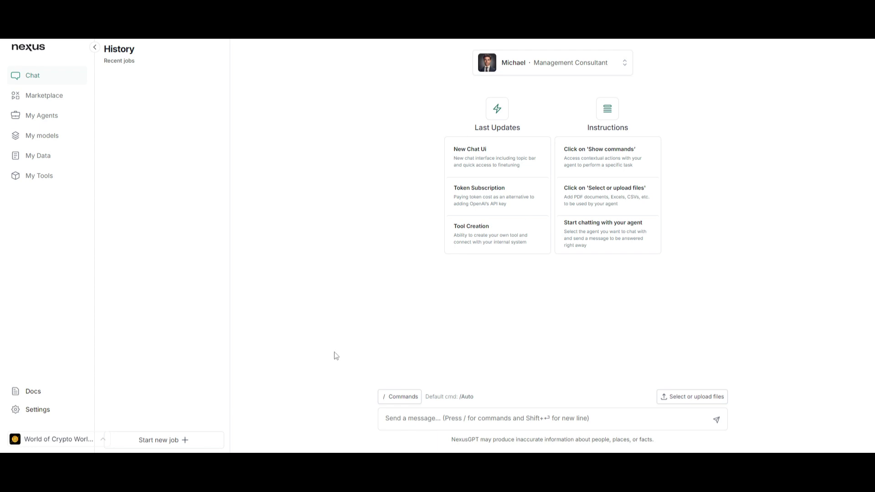
left_click(537, 62)
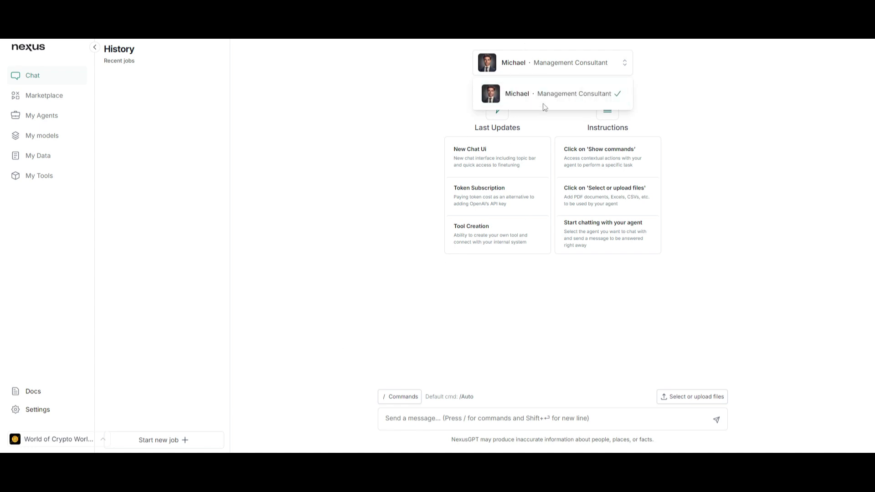
left_click(365, 118)
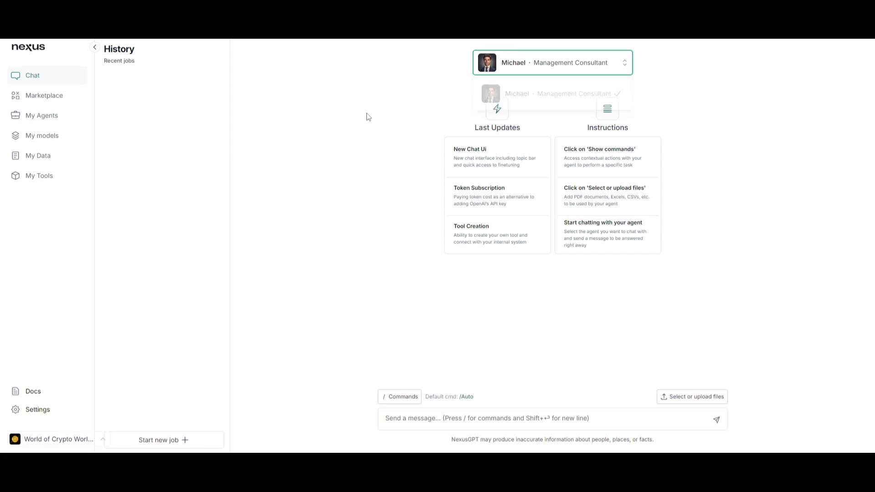
left_click(404, 397)
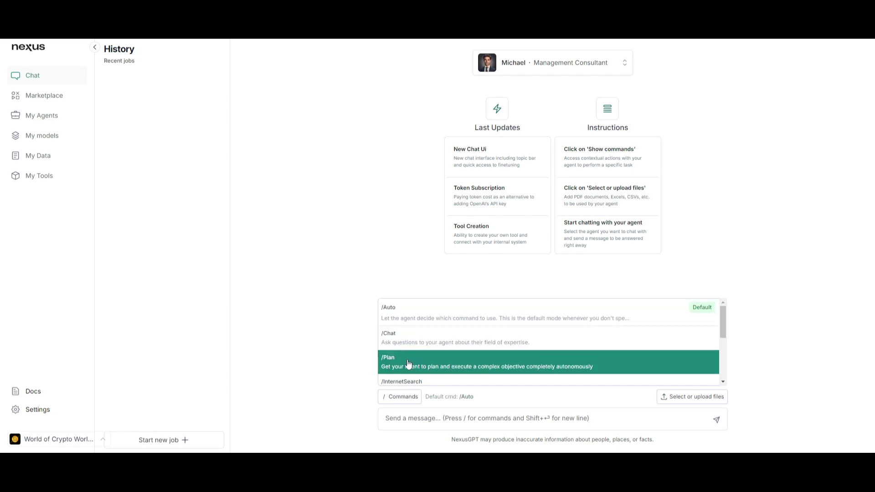
scroll(394, 362, "down", 1)
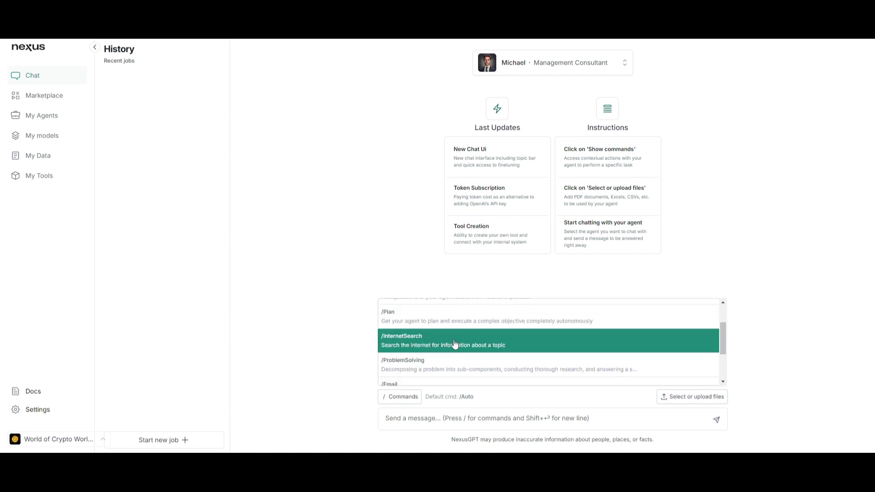
scroll(451, 345, "down", 1)
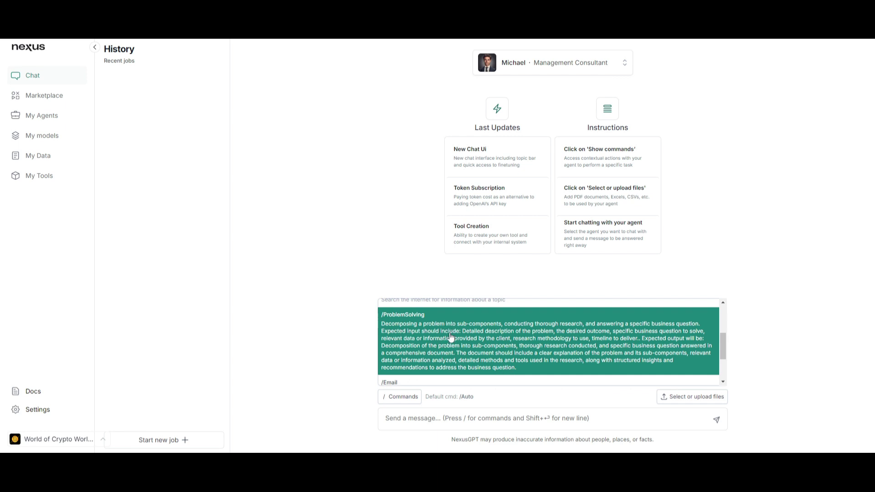
scroll(385, 341, "down", 1)
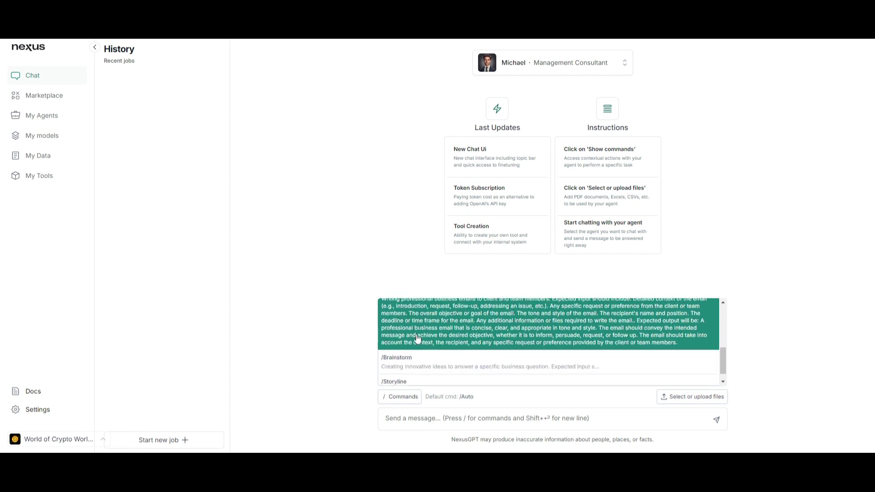
left_click(332, 317)
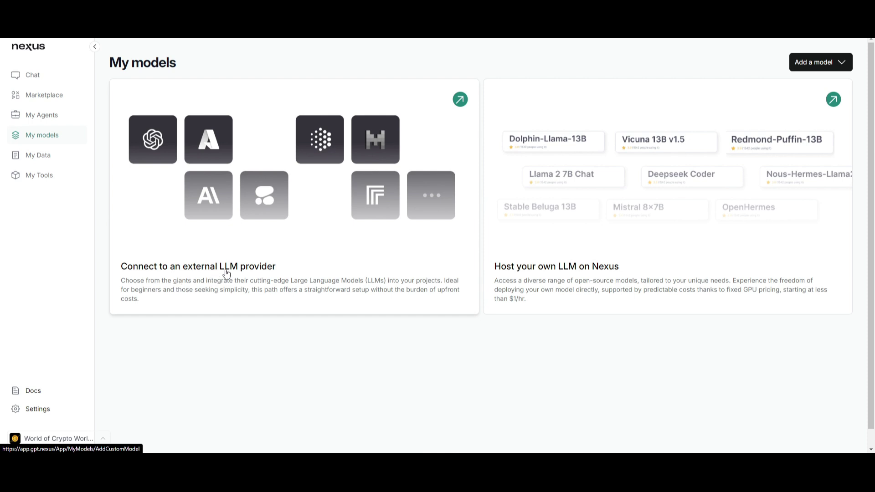
left_click(238, 176)
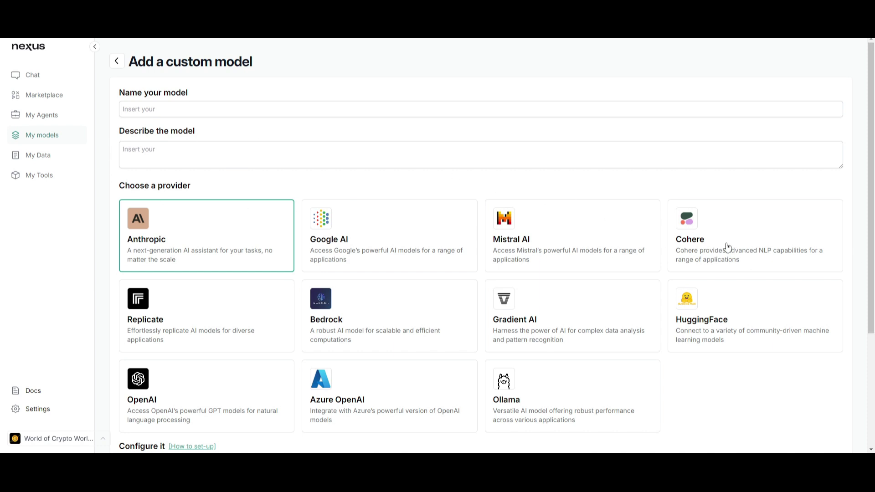
left_click(538, 231)
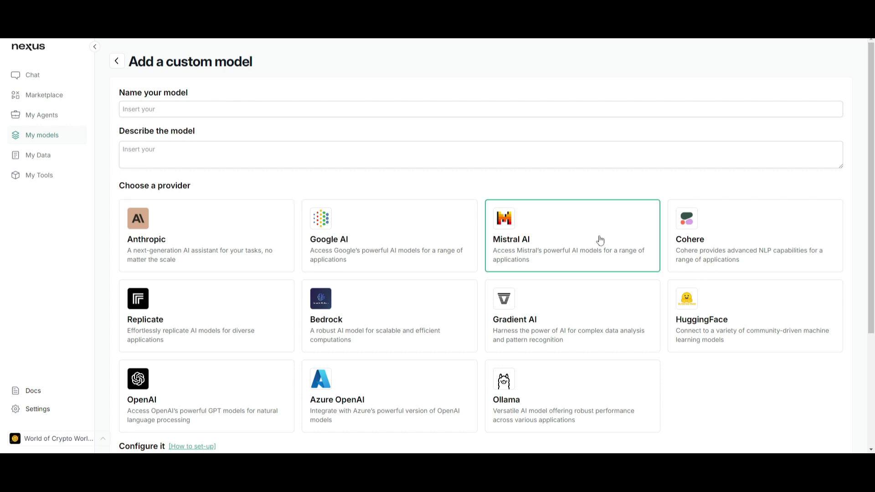
scroll(504, 198, "down", 4)
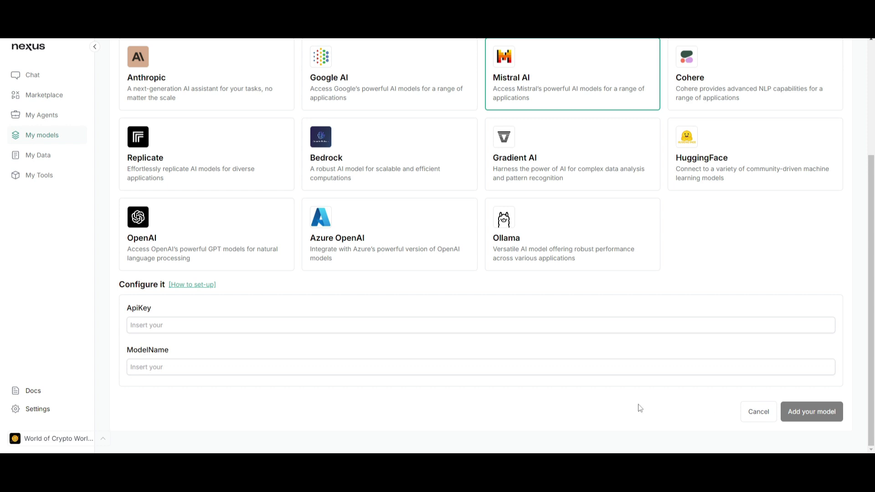
scroll(283, 277, "up", 1)
left_click(224, 287)
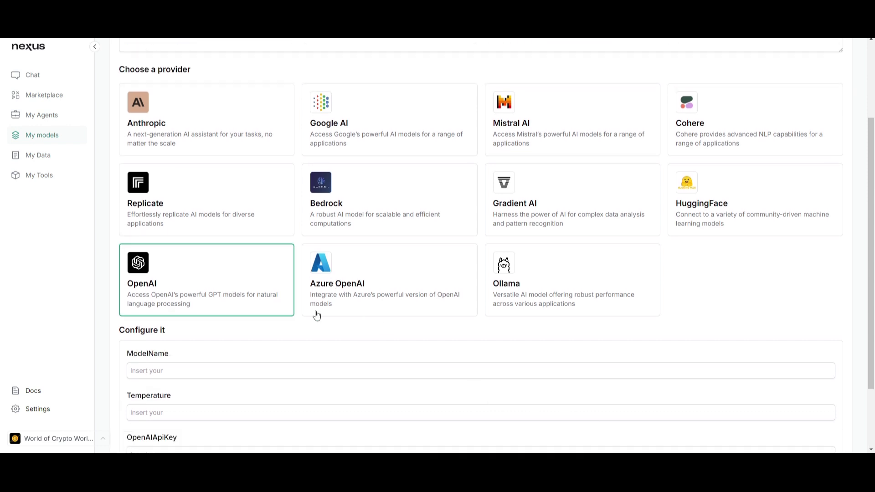
left_click(209, 374)
scroll(149, 352, "down", 2)
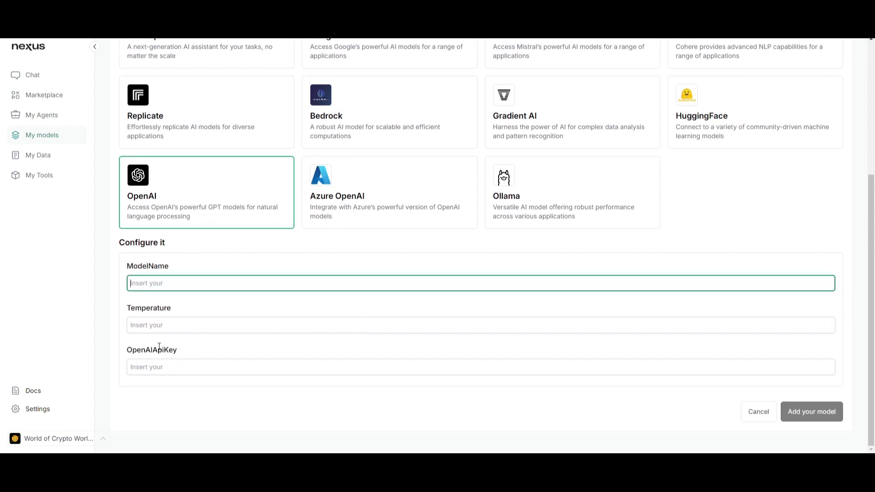
left_click(180, 367)
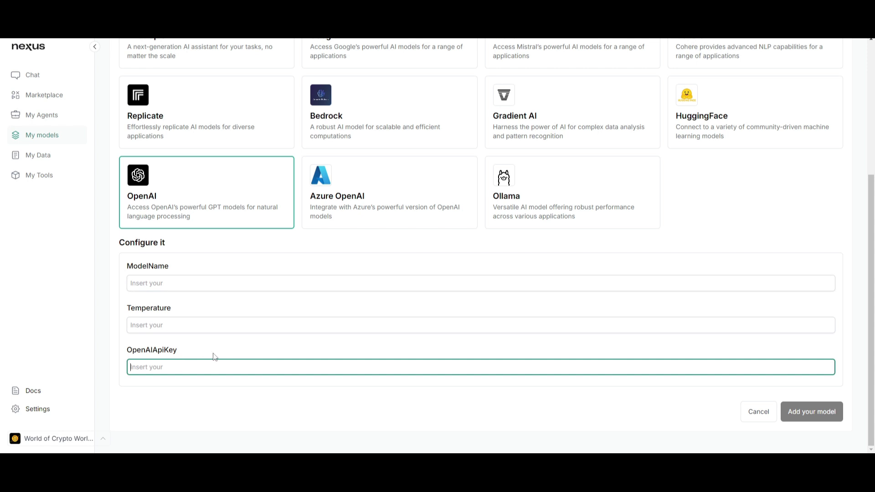
scroll(529, 371, "up", 5)
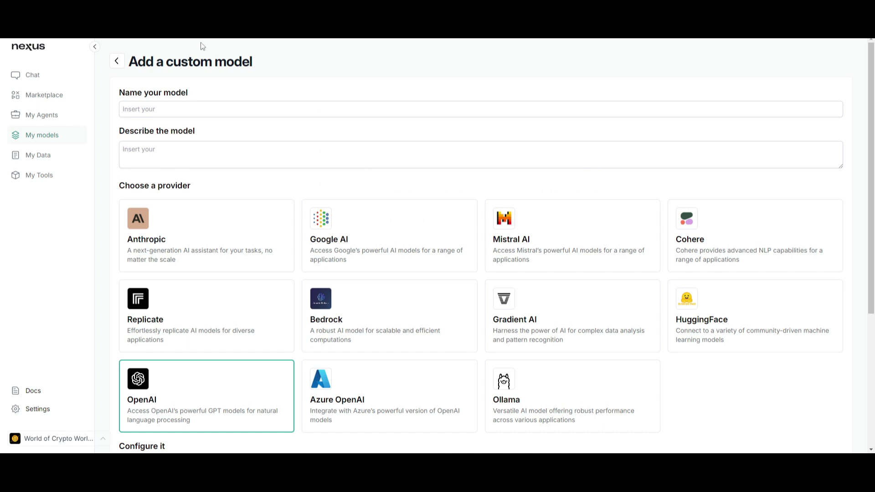
left_click(116, 61)
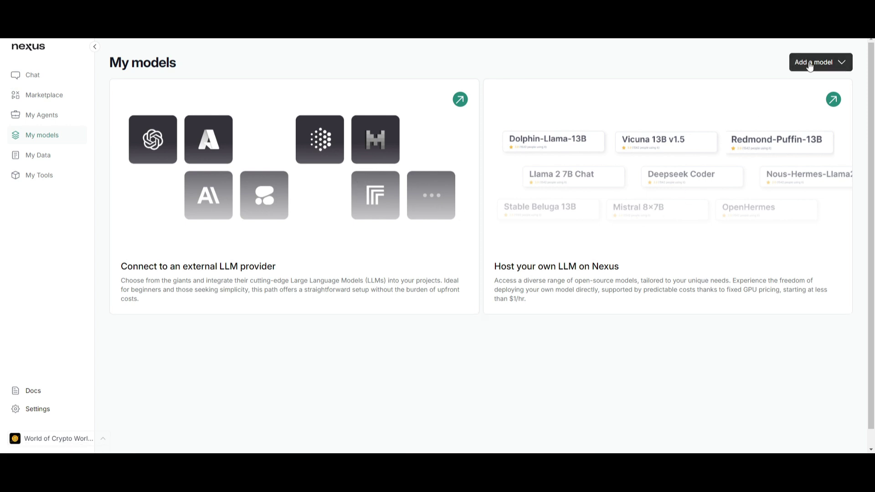
left_click(828, 69)
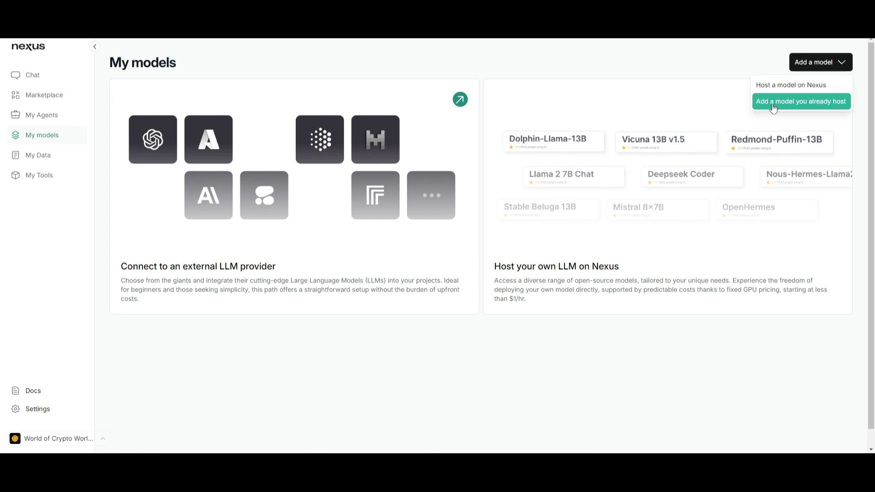
left_click(667, 164)
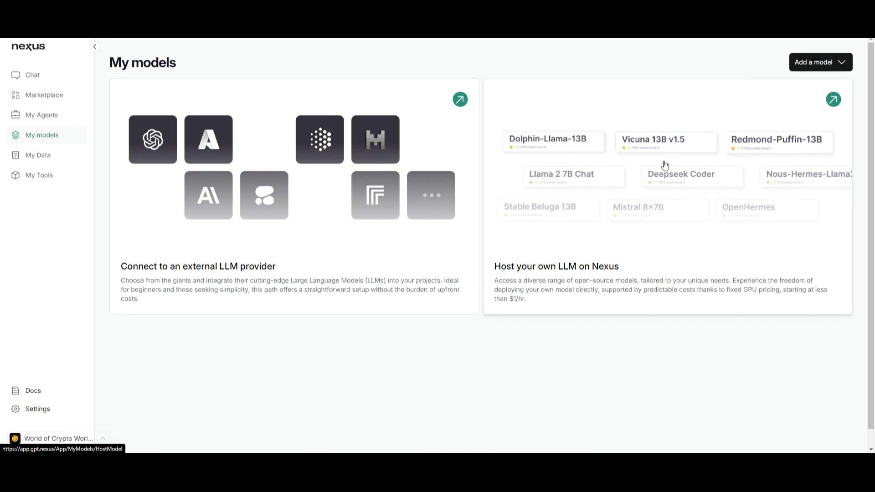
left_click(730, 186)
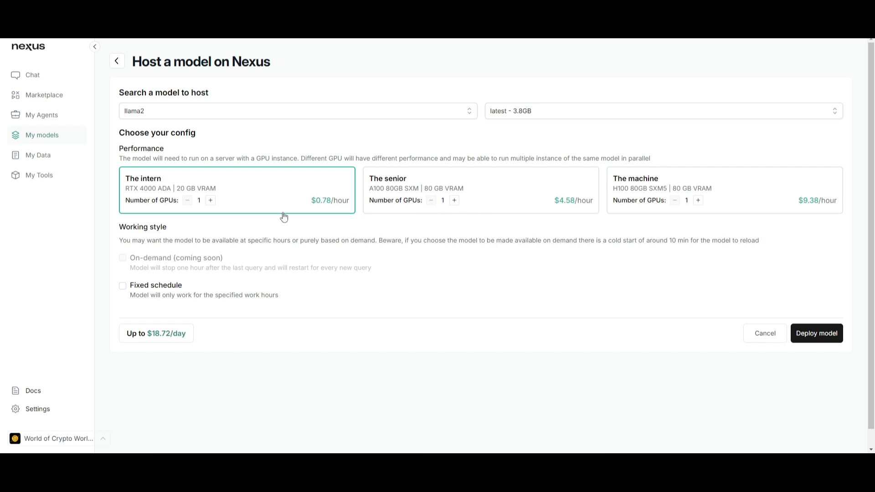
left_click(116, 62)
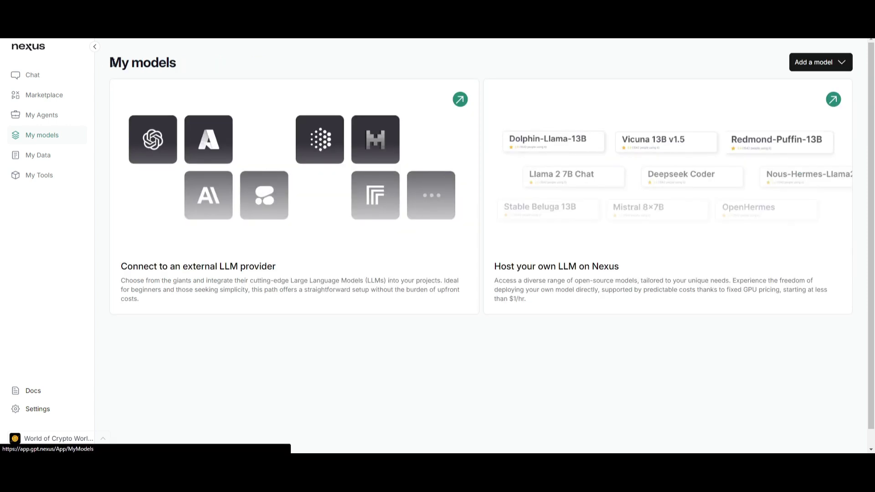
left_click(185, 283)
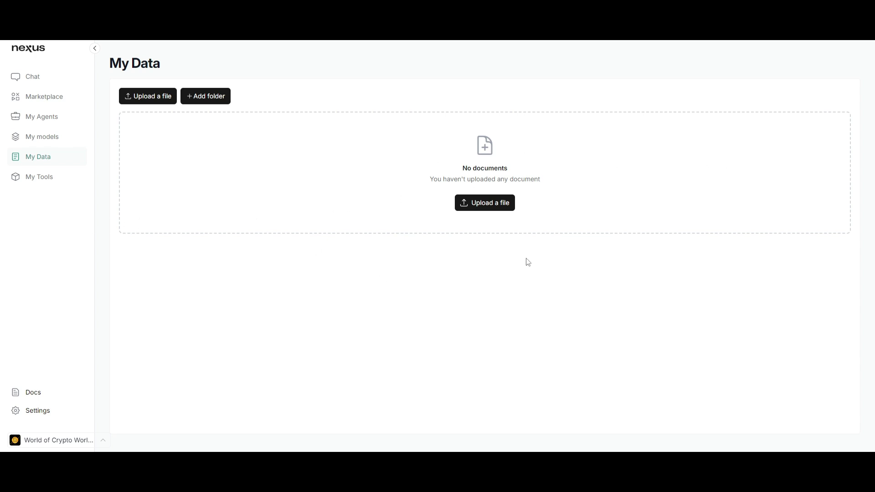
left_click(65, 177)
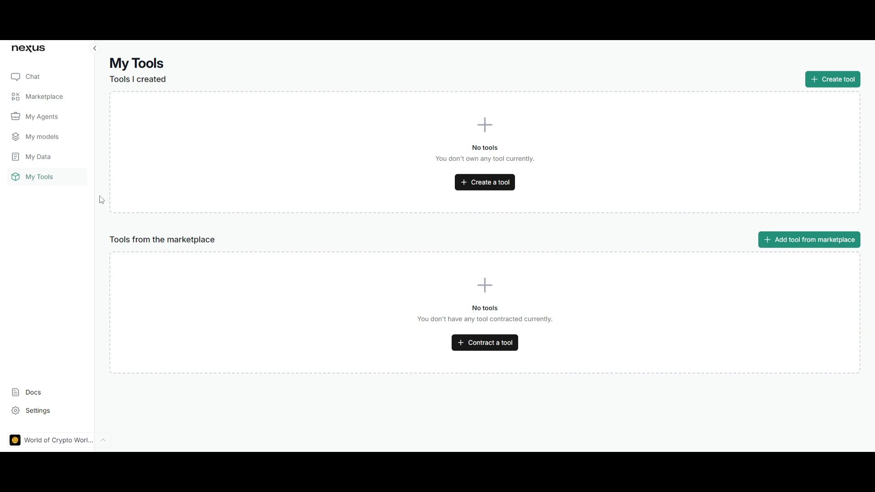
left_click(55, 139)
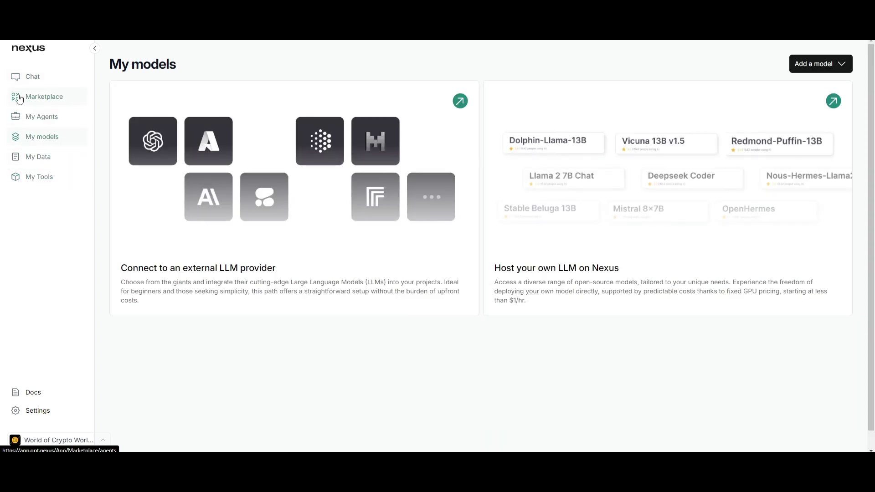
Step: Go from My Agents to the marketplace and search freelancers for 'pyth'
left_click(75, 118)
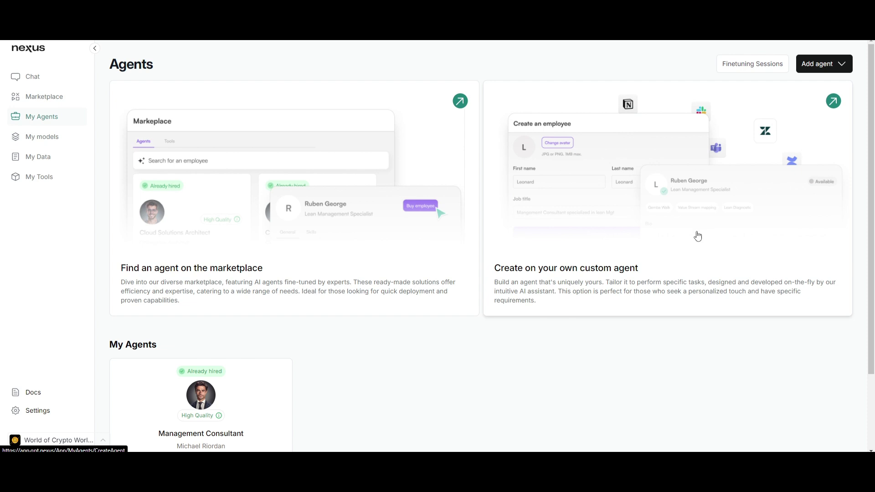
scroll(688, 240, "down", 2)
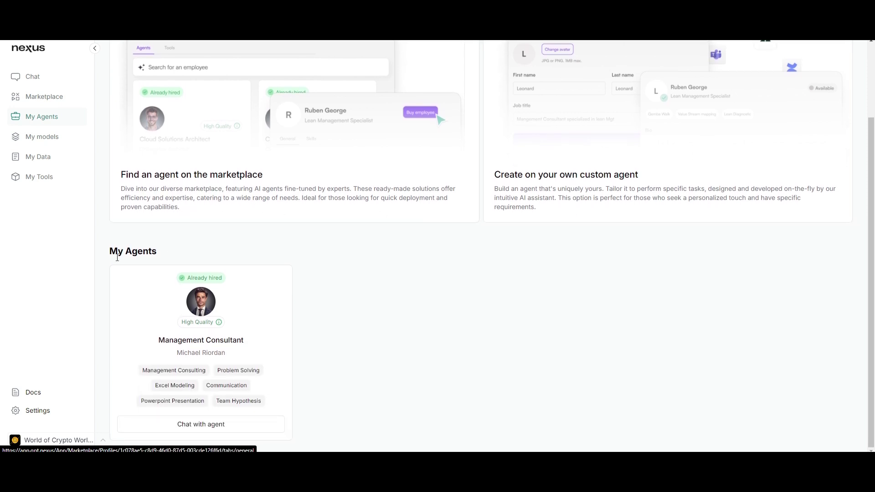
scroll(545, 330, "up", 2)
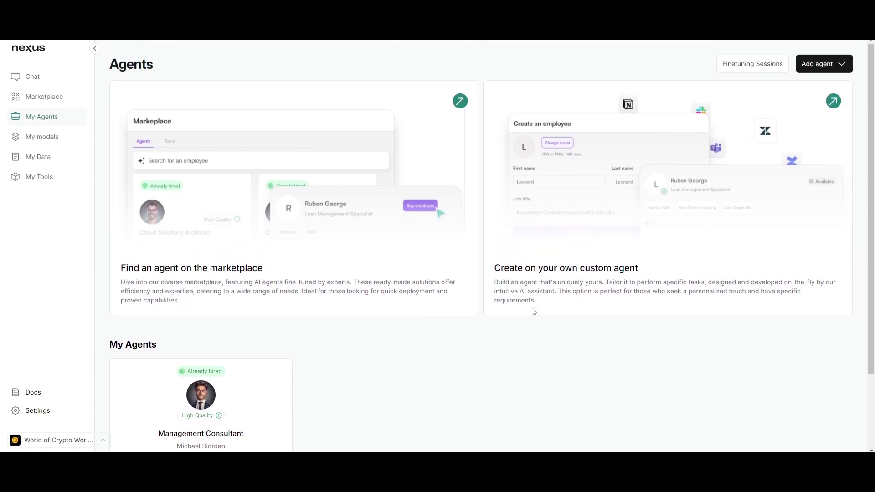
left_click(313, 245)
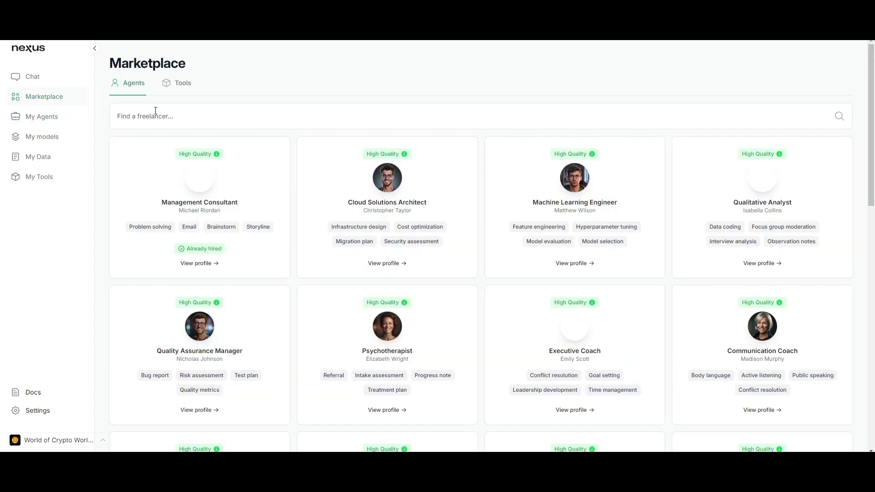
scroll(490, 264, "down", 9)
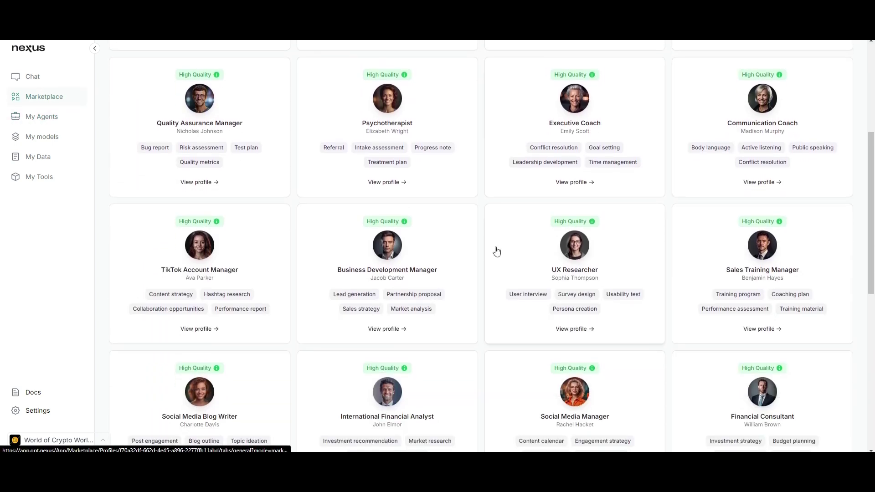
scroll(469, 277, "up", 9)
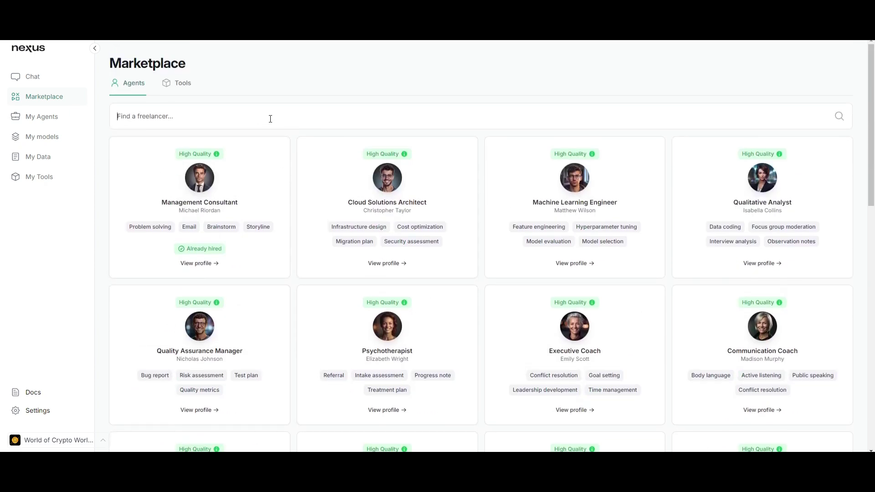
type("python")
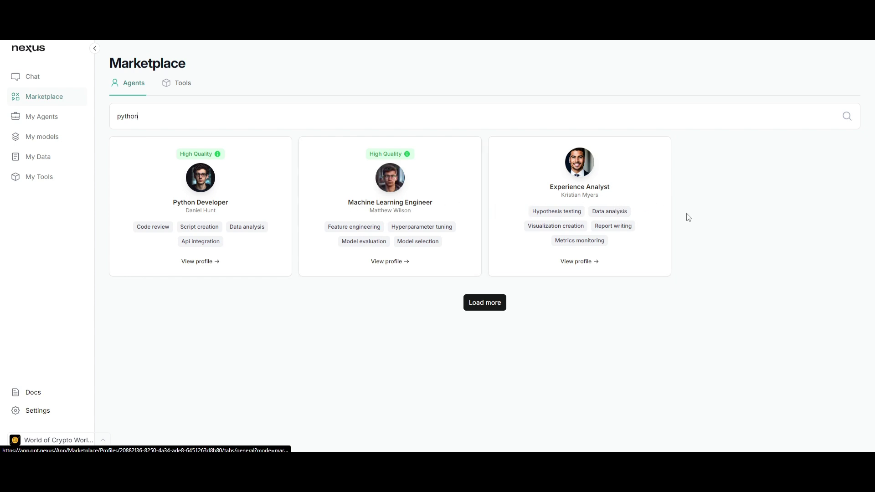
Step: View the Python Developer profile and collapse then expand the navigation rail
left_click(231, 183)
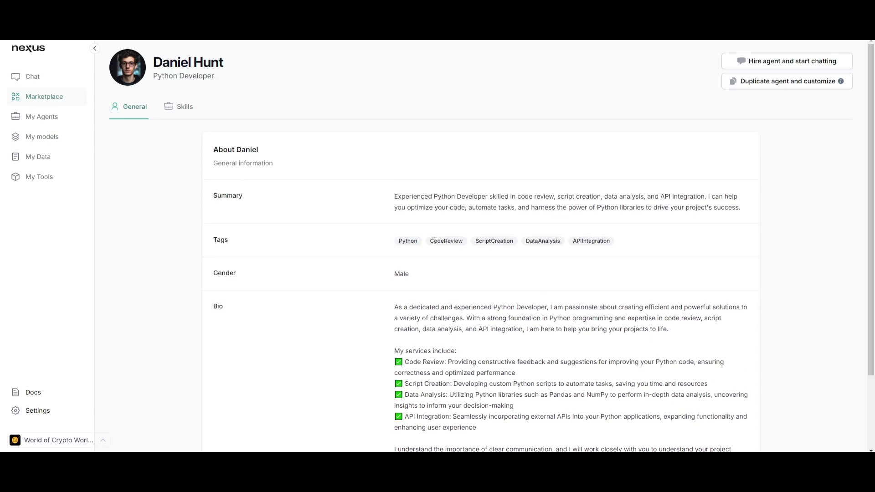
scroll(434, 241, "down", 2)
scroll(295, 327, "up", 3)
left_click(95, 48)
left_click(32, 48)
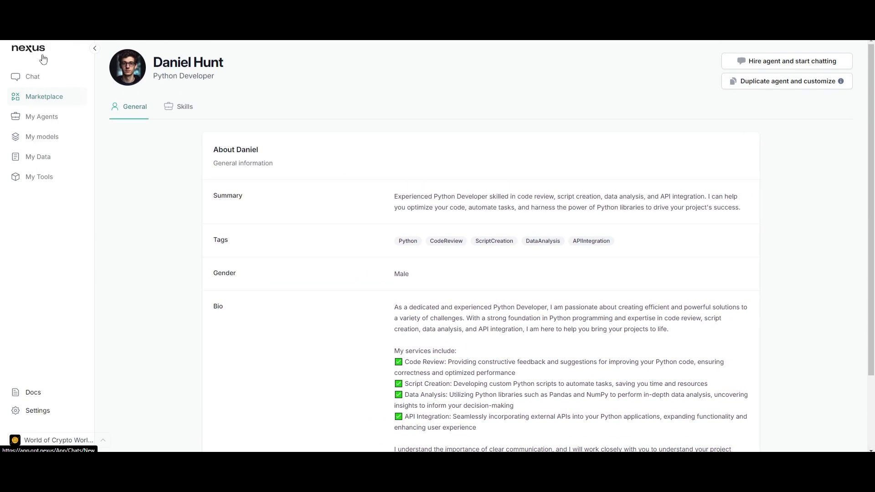
Step: Search the marketplace for 'pytho' again and hire the Python Developer agent
left_click(37, 50)
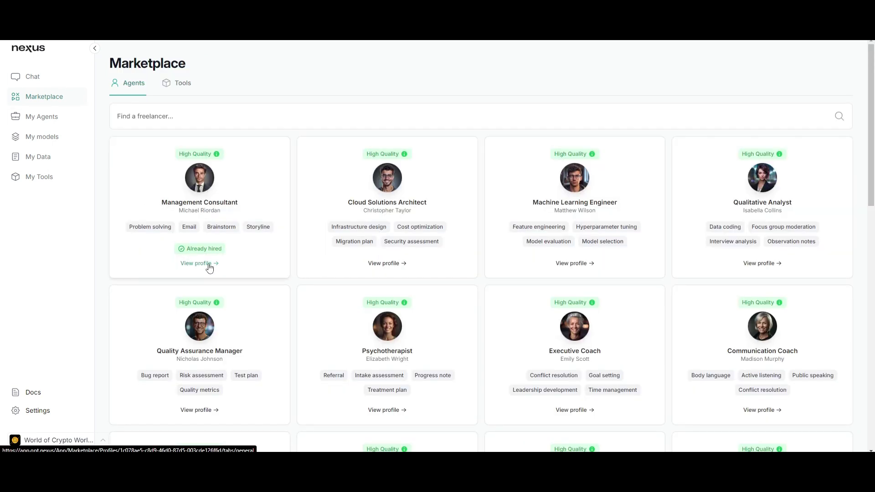
left_click(182, 119)
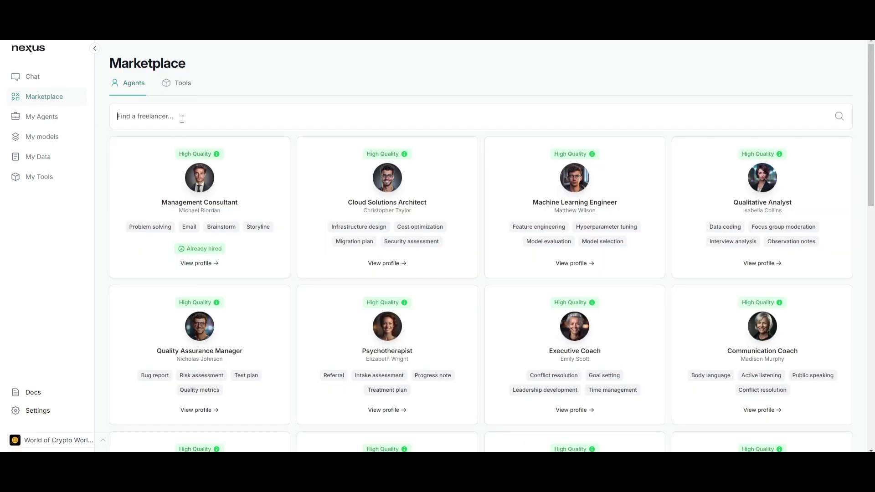
type("pytho")
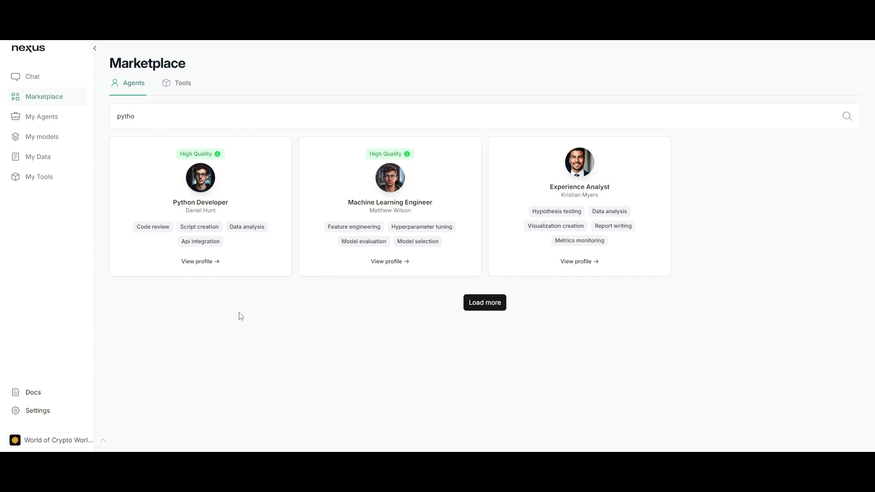
left_click(236, 254)
scroll(336, 324, "down", 3)
scroll(520, 272, "up", 2)
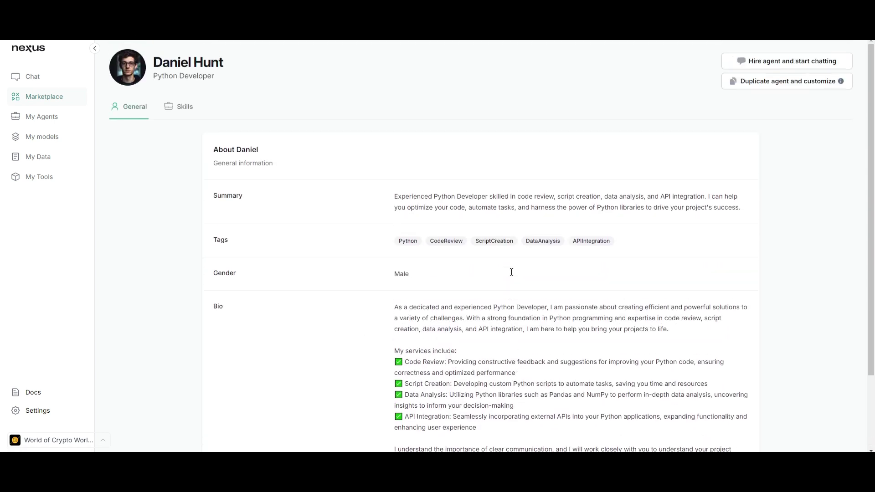
left_click(774, 62)
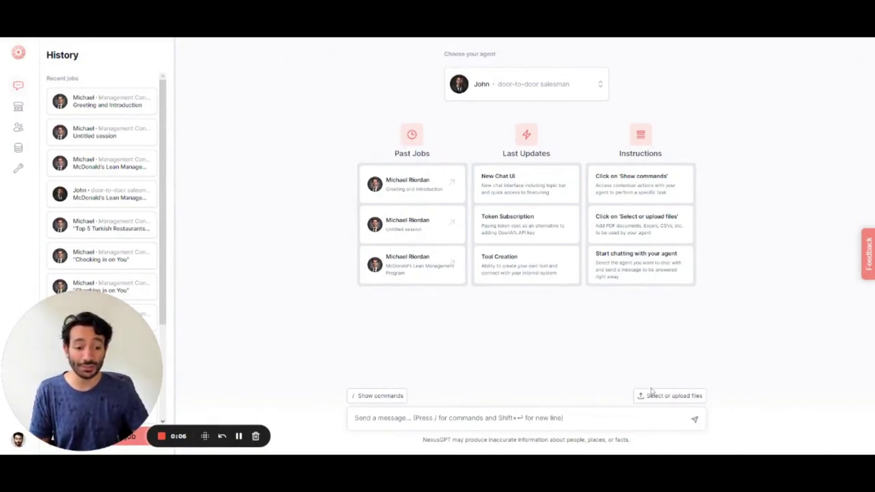
Step: Attach usage.csv and users.csv from My Data to the door-to-door salesman agent
left_click(658, 398)
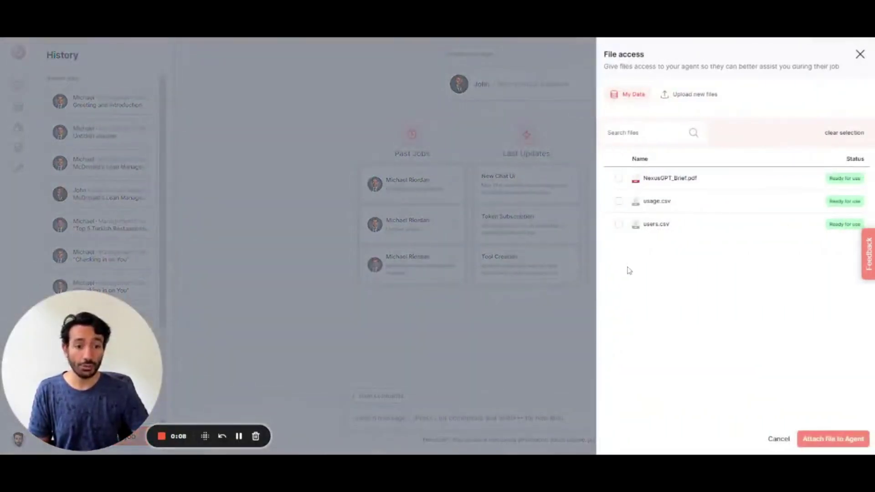
left_click(619, 202)
left_click(619, 224)
left_click(833, 444)
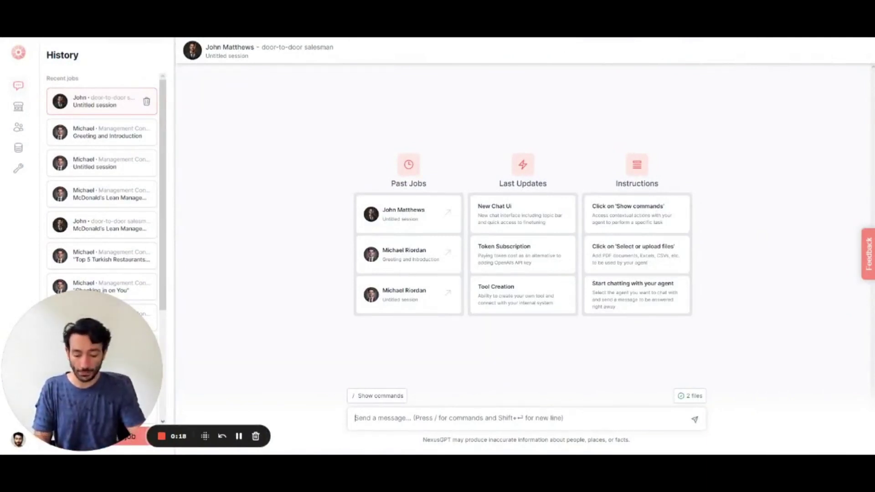
Step: Ask the agent via /DataLookUp for a bar chart of #users over the past 3 weeks
type("/da")
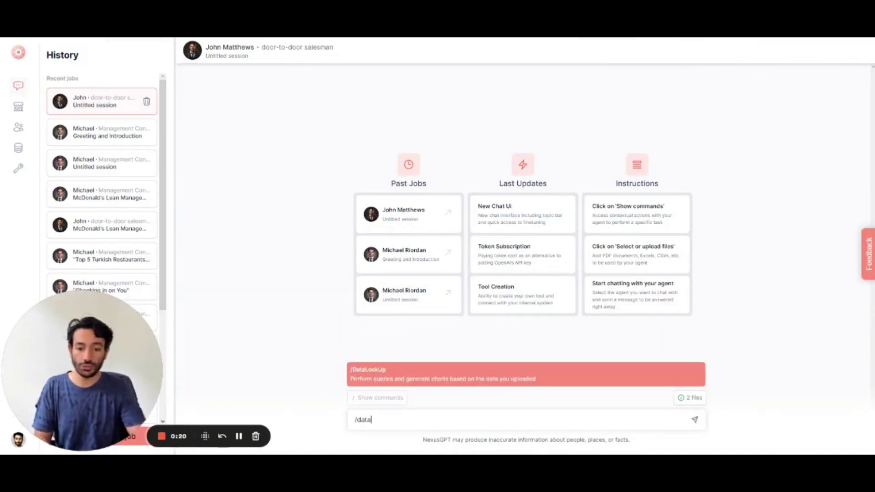
type("ta")
key("Tab")
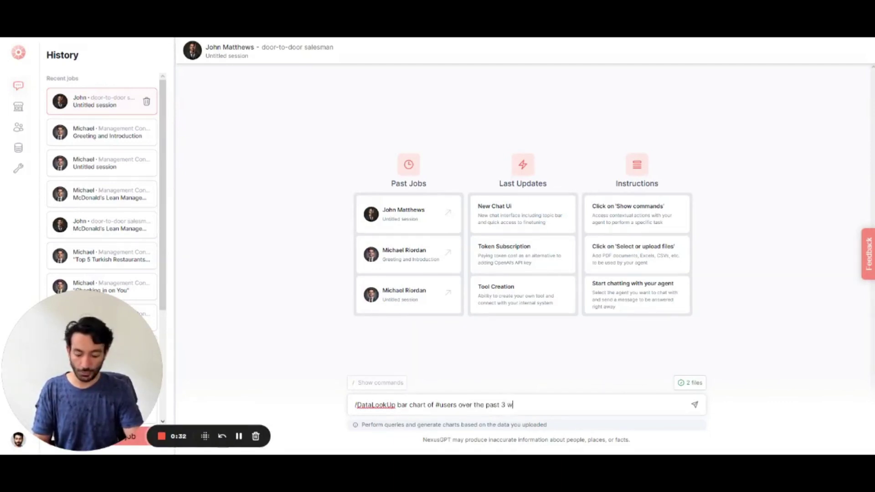
key("Return")
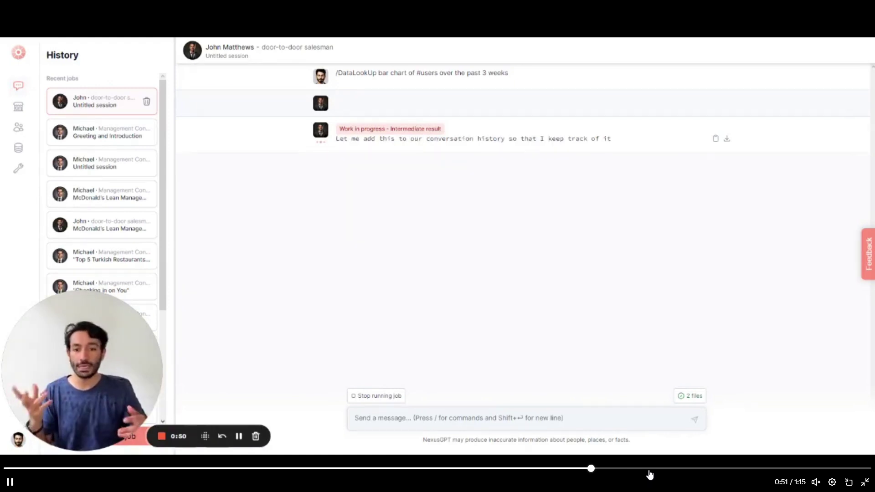
Step: Jump ahead in the demo video to the agent's completed users bar chart
left_click(659, 469)
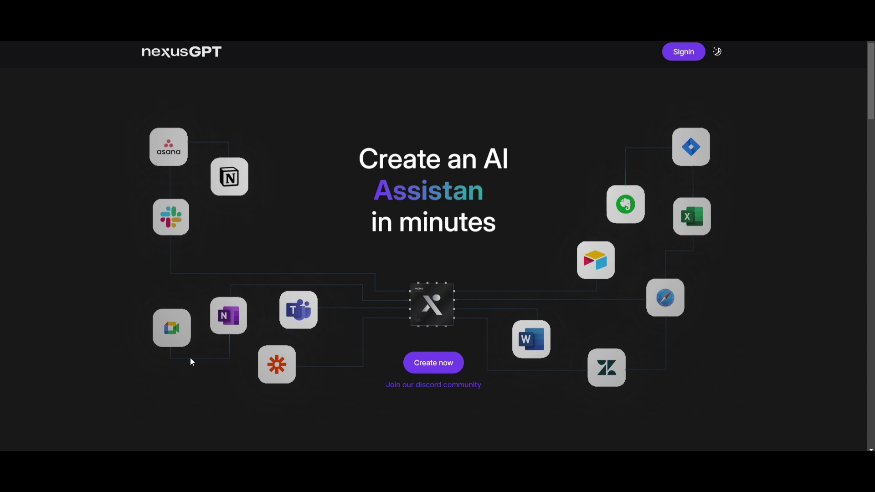
scroll(182, 332, "down", 4)
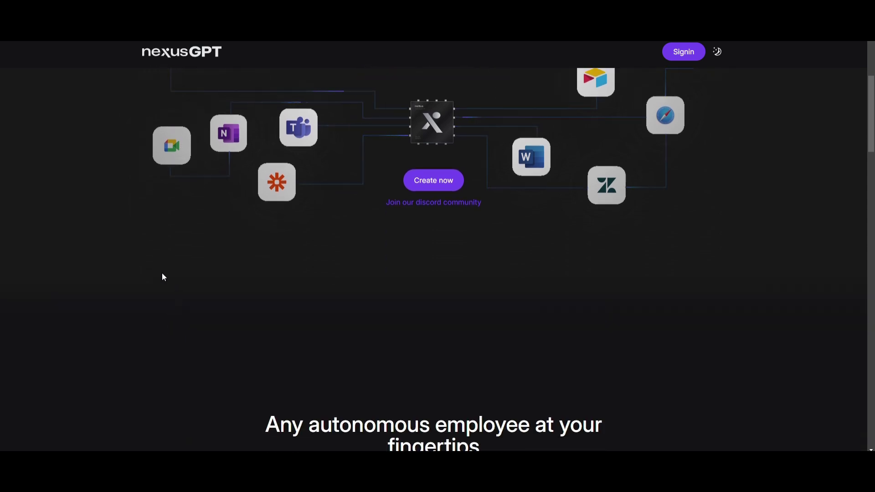
scroll(161, 276, "down", 7)
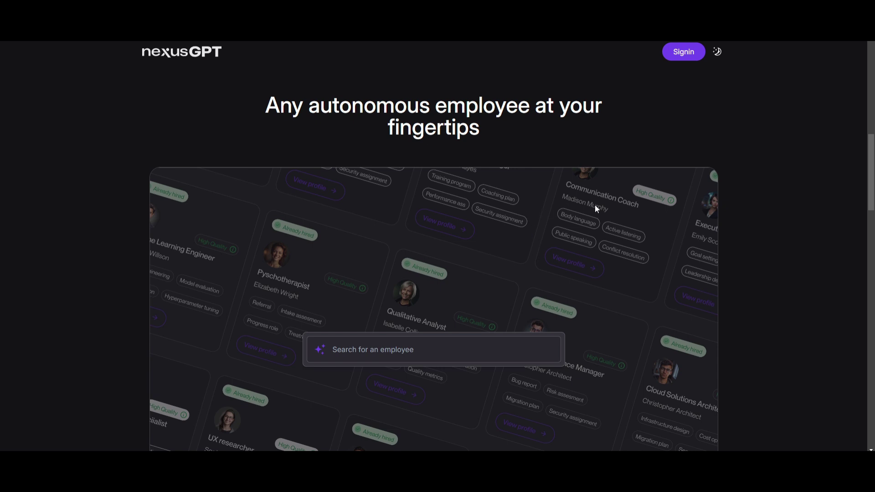
scroll(284, 283, "up", 7)
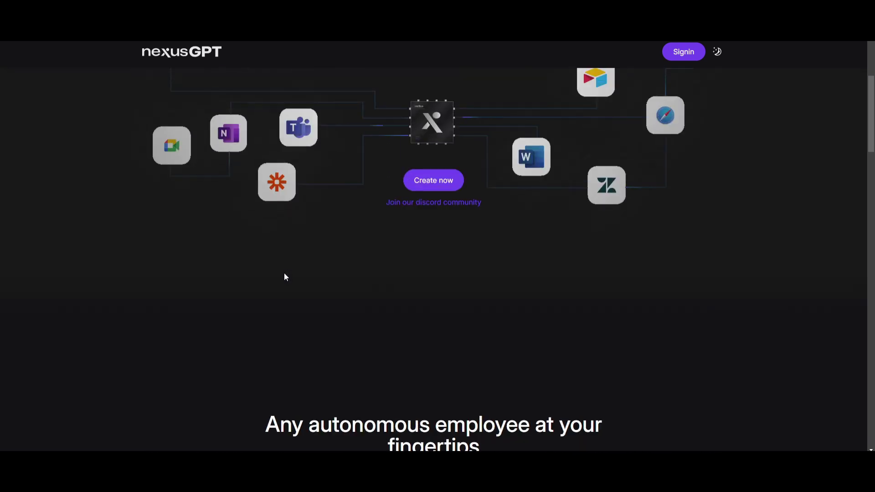
scroll(269, 269, "up", 4)
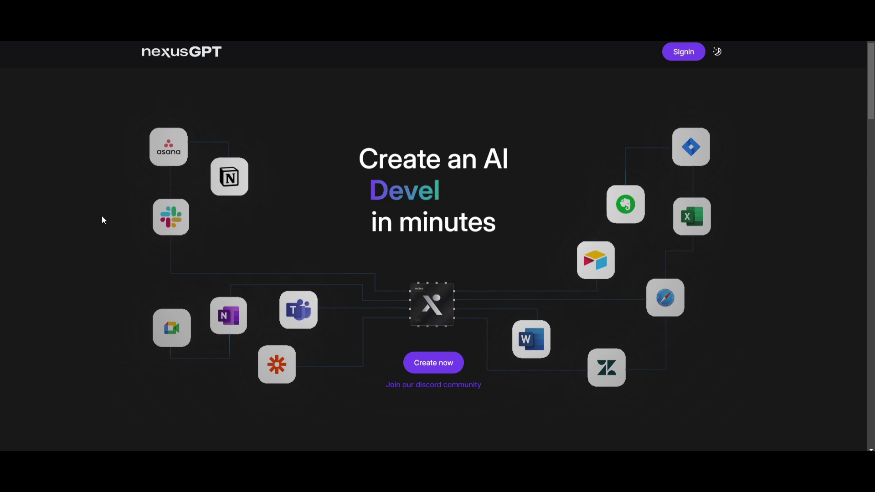
scroll(103, 220, "down", 10)
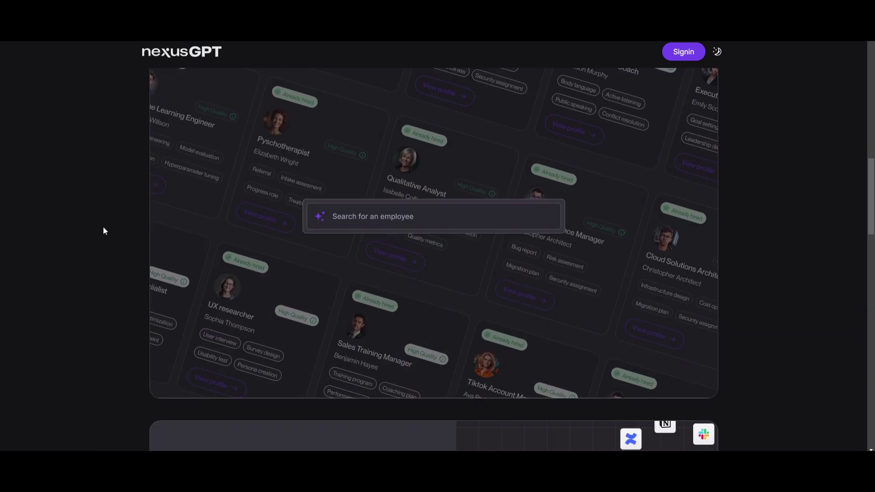
scroll(103, 231, "down", 12)
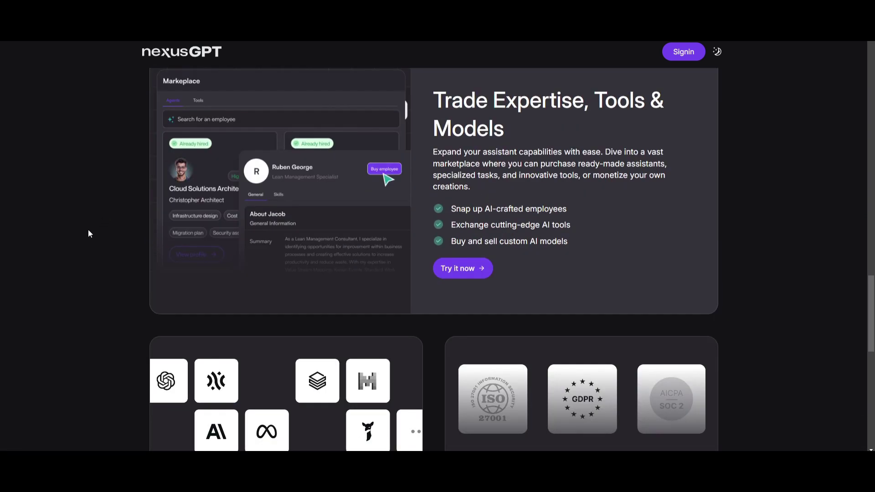
scroll(90, 230, "down", 10)
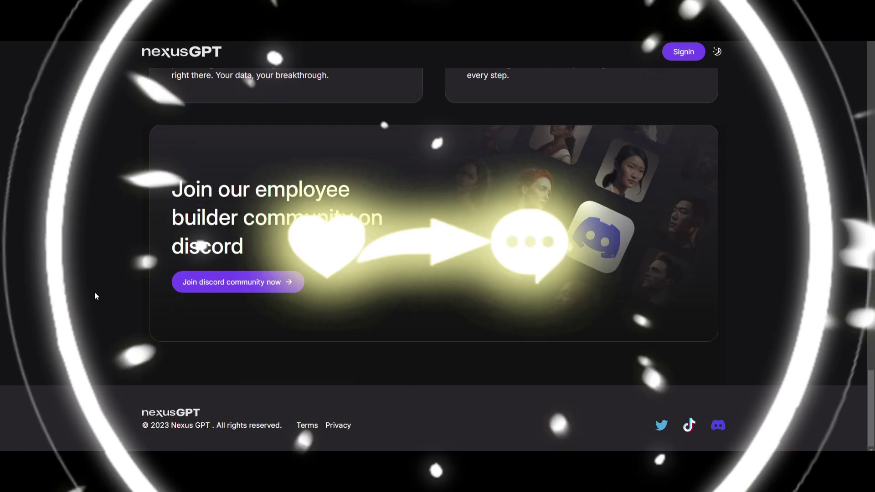
scroll(95, 294, "up", 20)
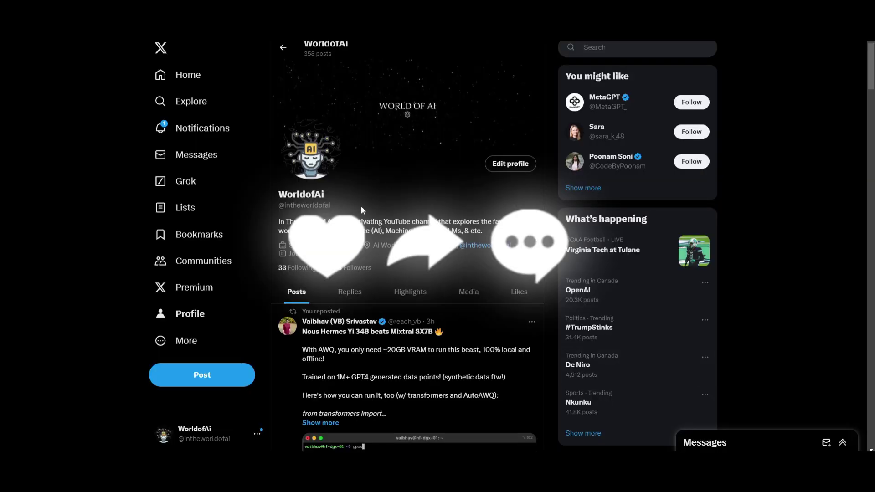
Step: Scroll down the X profile's Posts feed to reach older posts like the Mentat-AI one
scroll(399, 238, "down", 15)
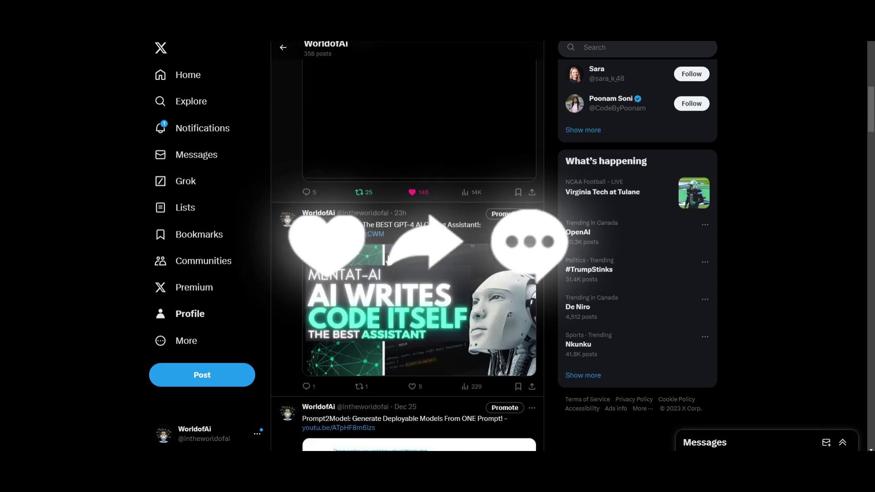
scroll(399, 239, "down", 12)
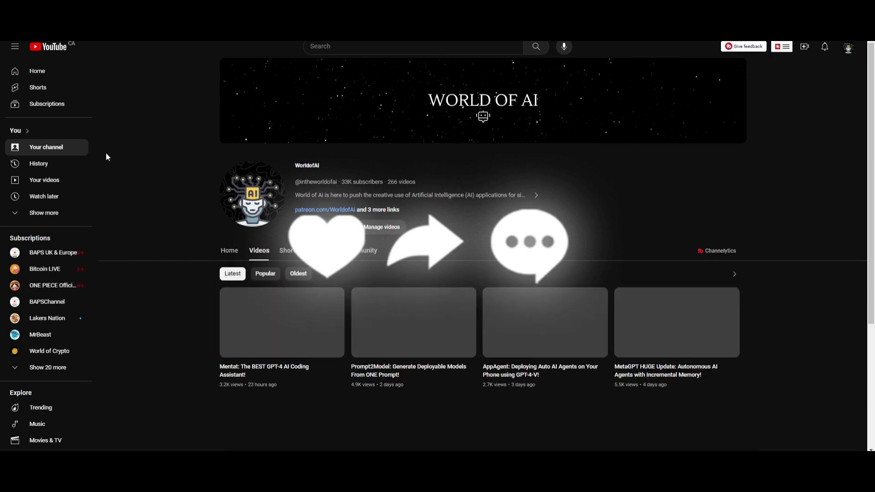
Step: Scroll the World of AI Videos grid down to older uploads like Sparse Priming and LM Studio
scroll(85, 163, "down", 5)
scroll(228, 236, "down", 15)
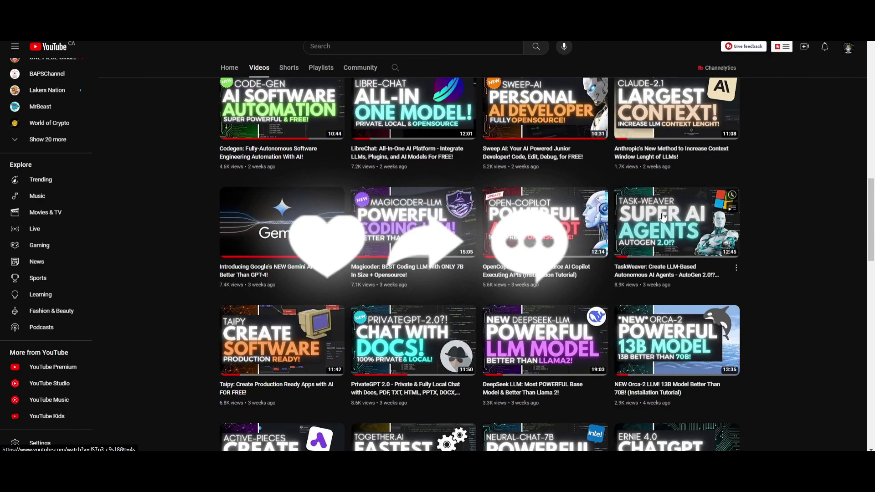
scroll(617, 284, "down", 4)
scroll(618, 284, "down", 15)
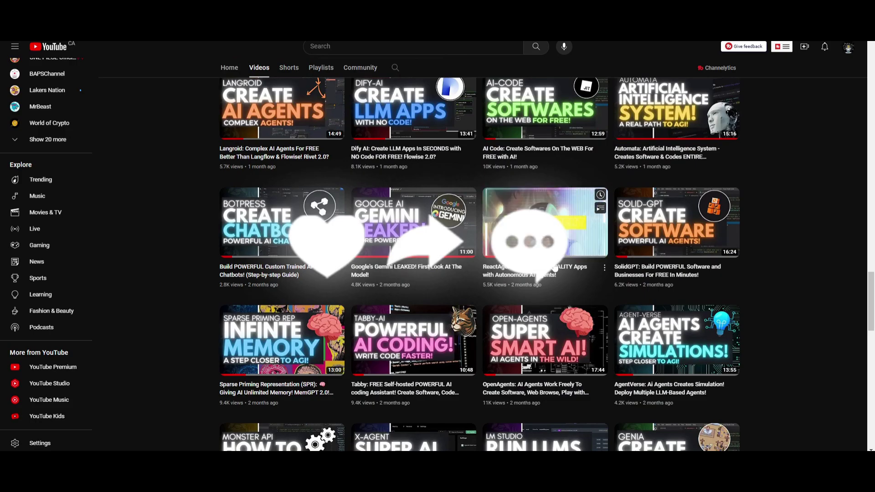
scroll(568, 290, "down", 1)
scroll(568, 285, "down", 3)
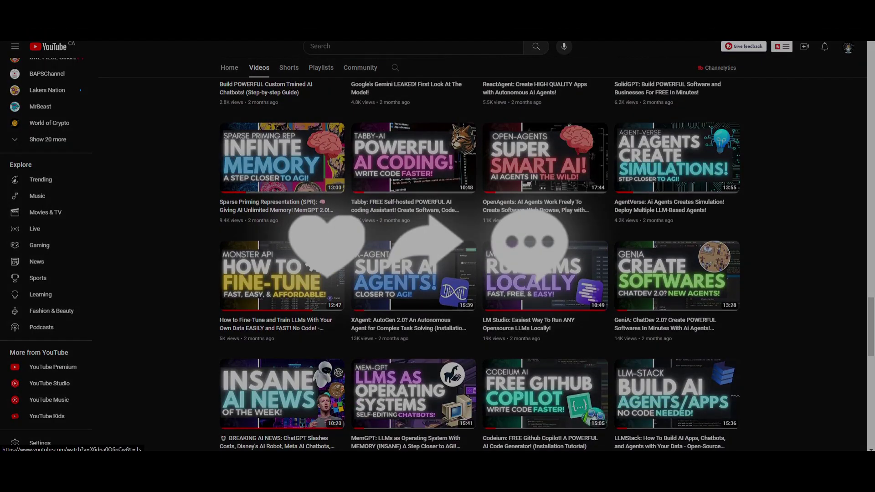